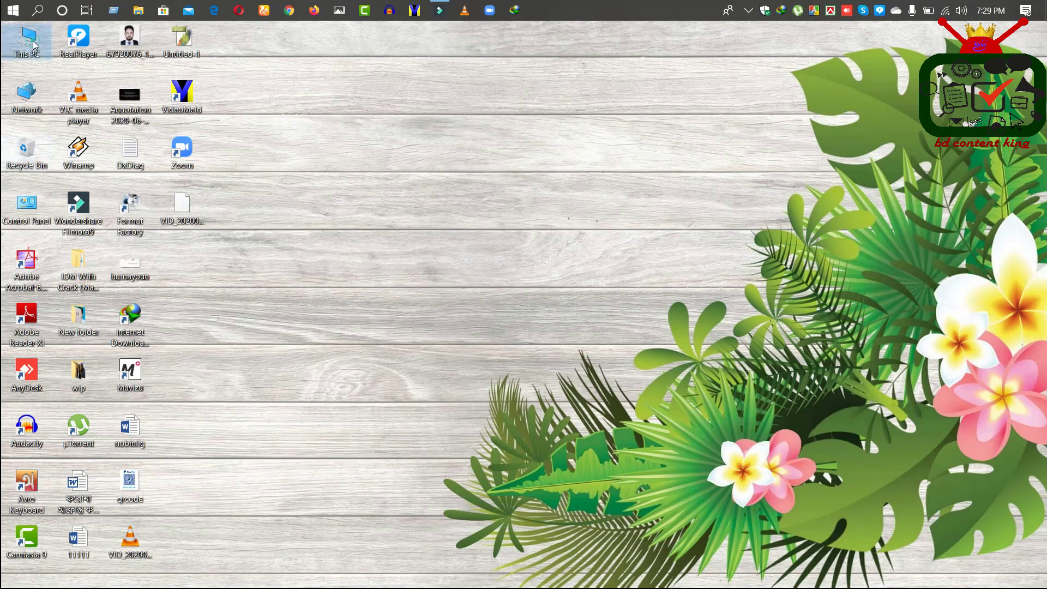
- Permanently delete both image files from USB Drive (F:) in File Explorer, then close the window
key("super+e")
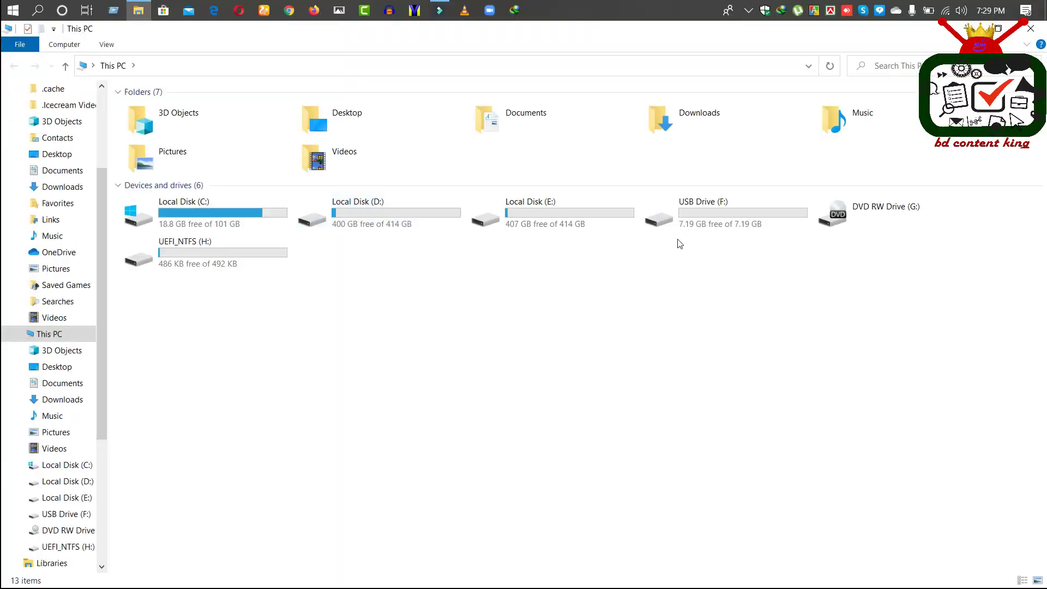
double_click(734, 216)
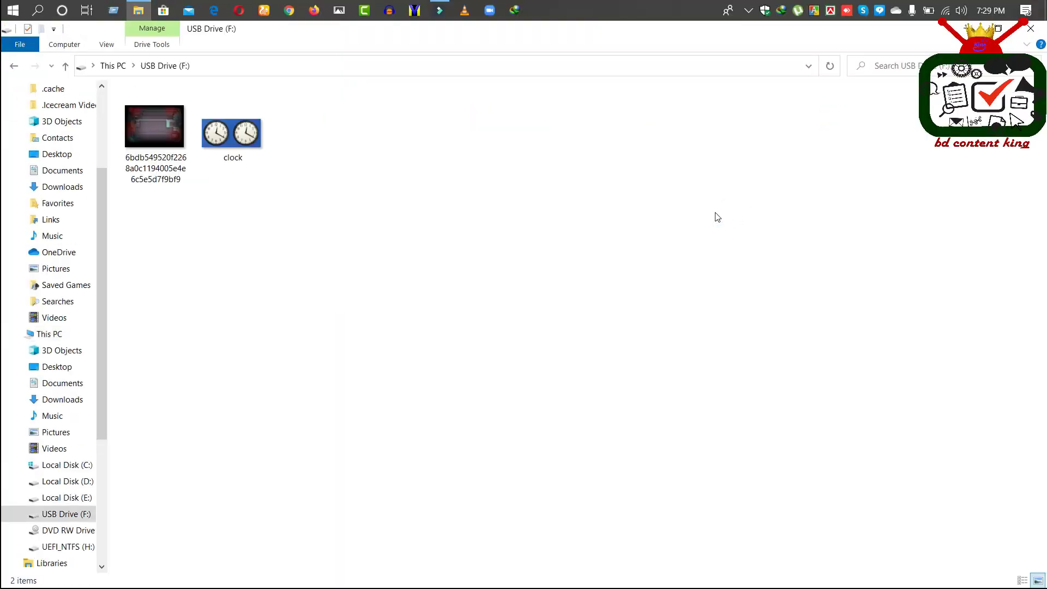
left_click_drag(374, 165, 168, 126)
key("shift+Delete")
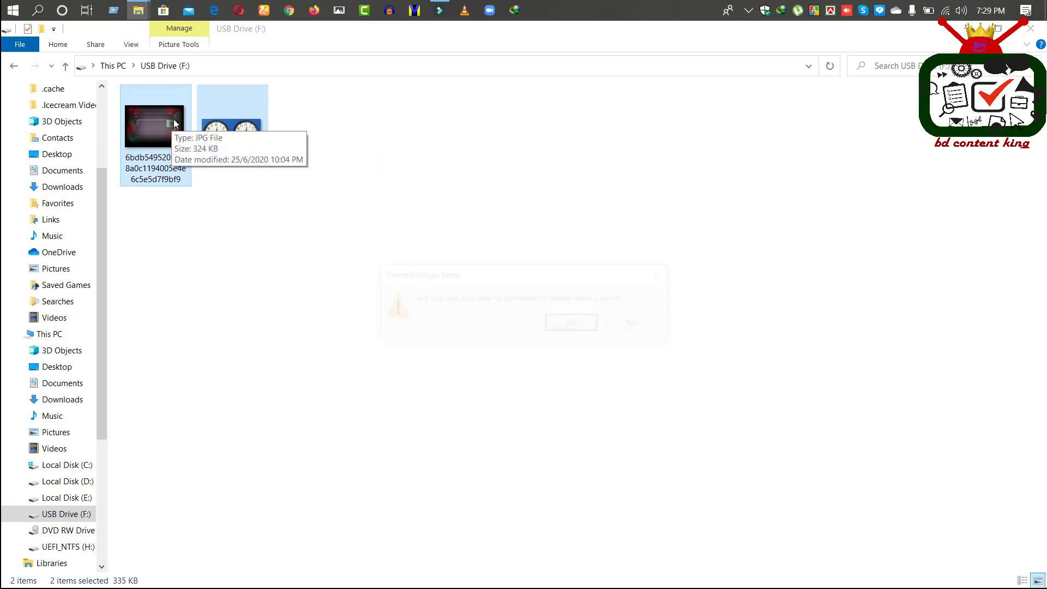
left_click(558, 322)
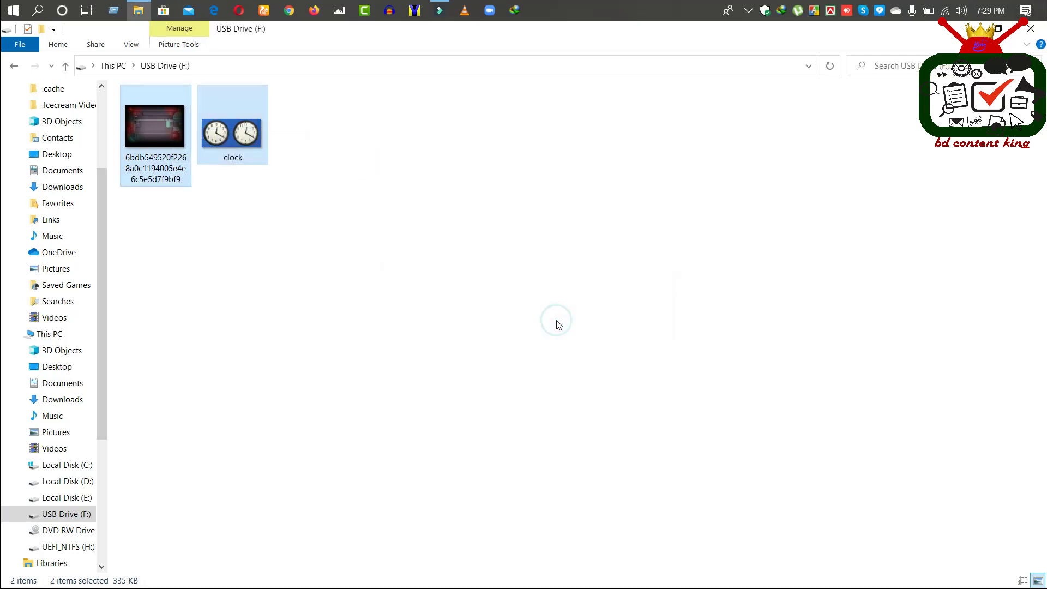
left_click(1030, 28)
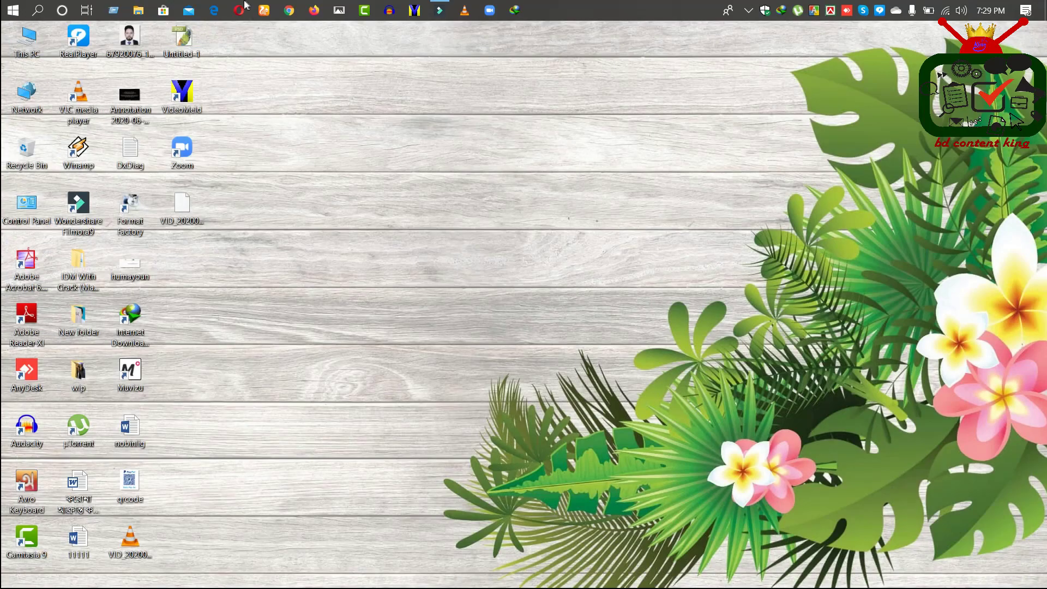
- Switch to the web browser, search Google for filehippo and open the FileHippo.com site
left_click(266, 13)
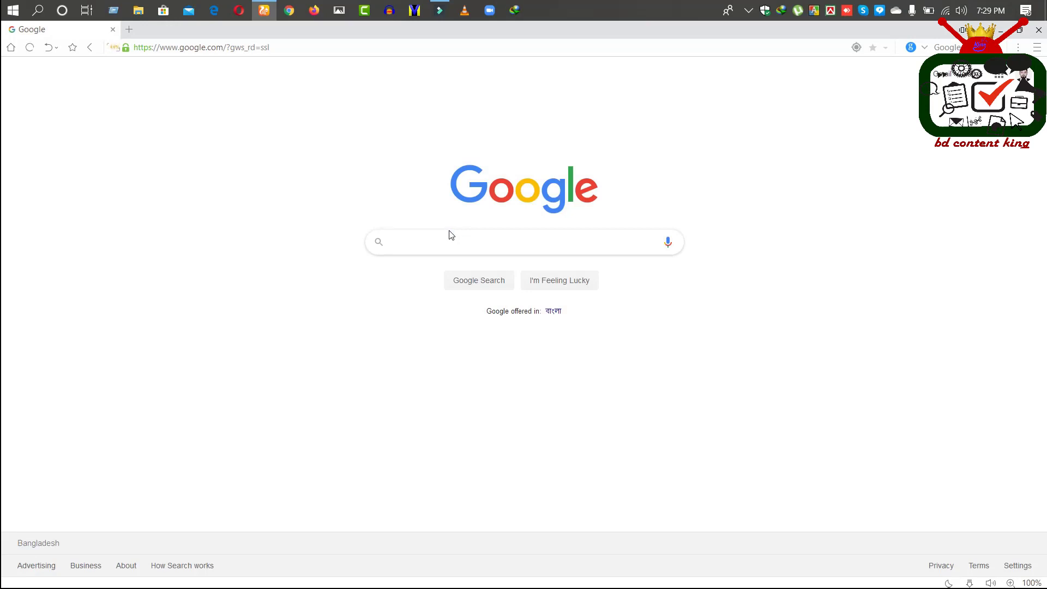
type("fil")
key("Down")
key("Return")
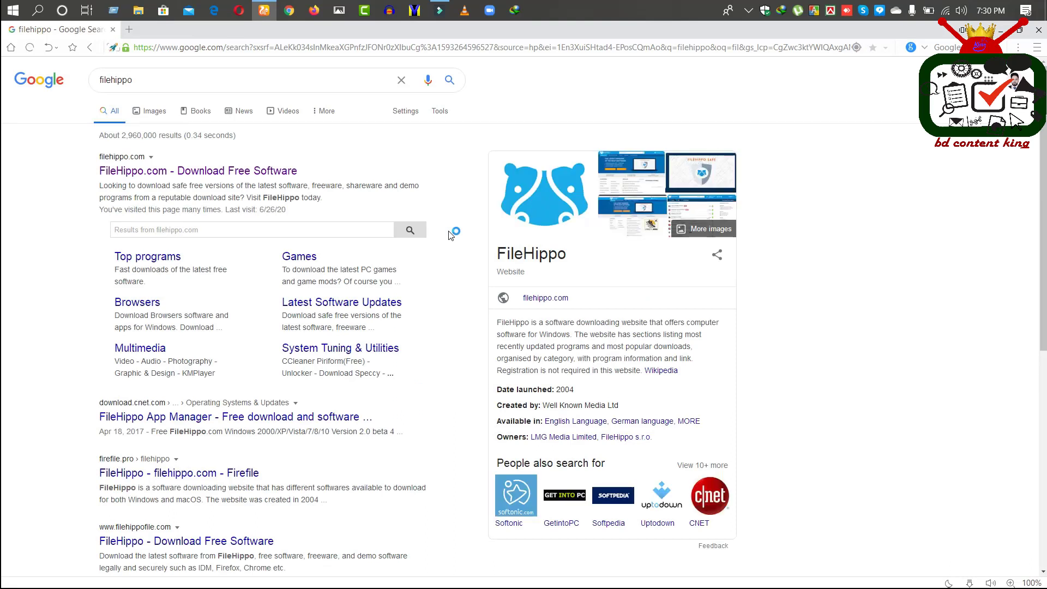
left_click(241, 176)
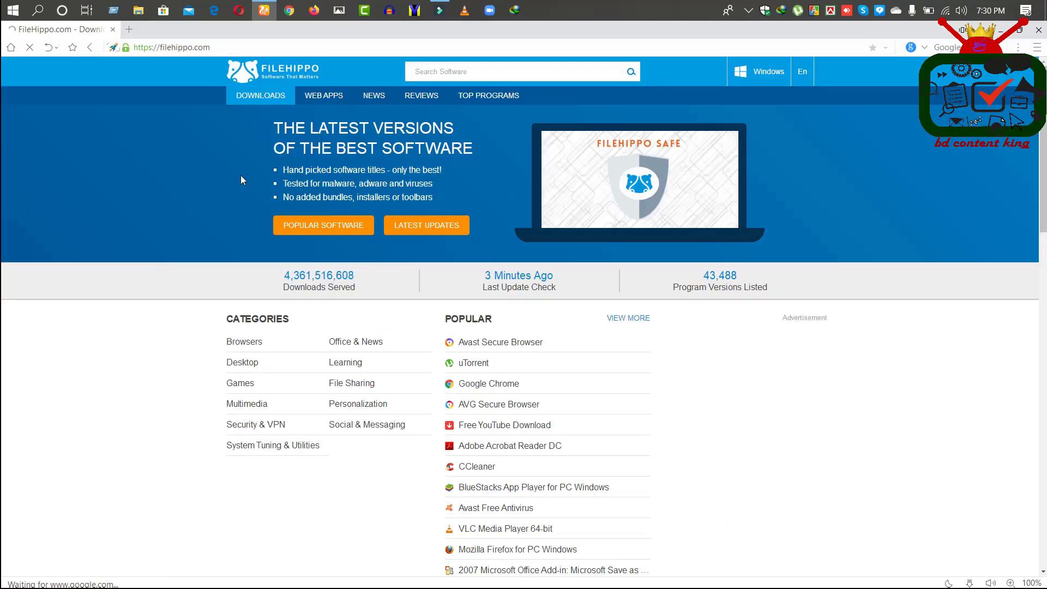
- Search the FileHippo site for diskdigger
left_click(471, 72)
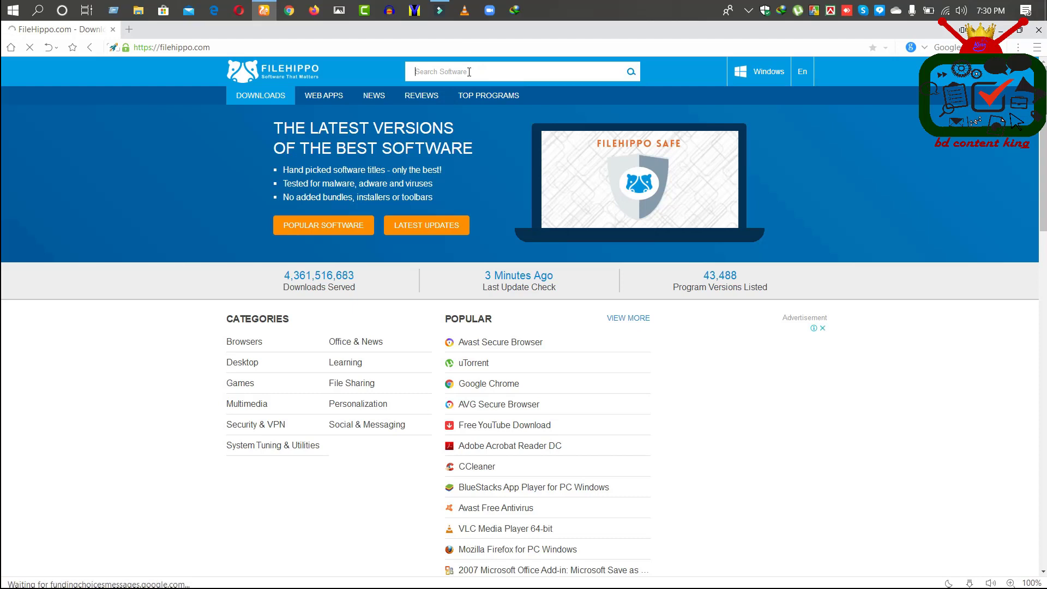
type("di")
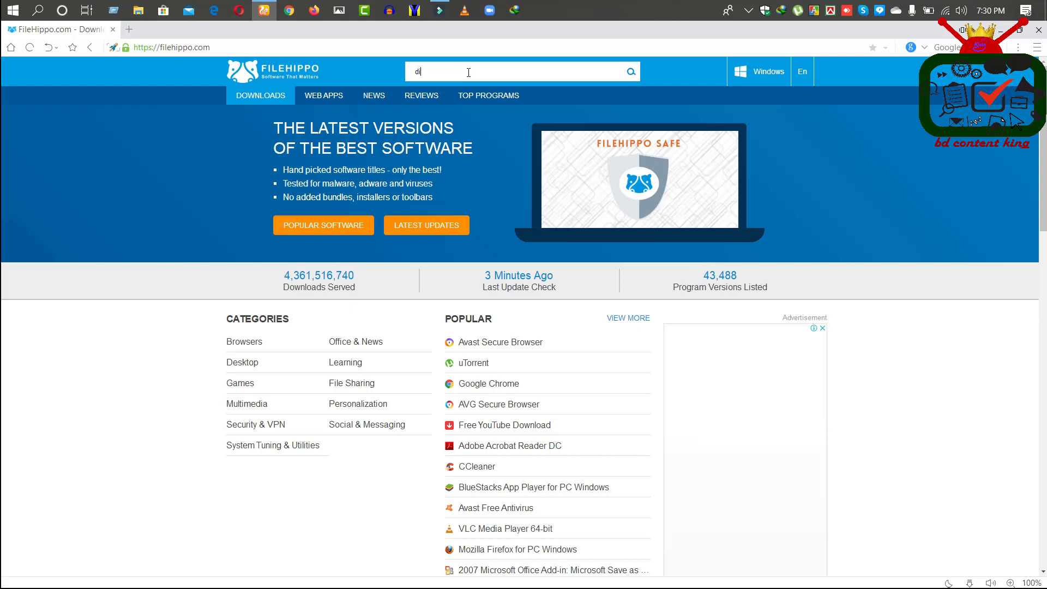
type("skf")
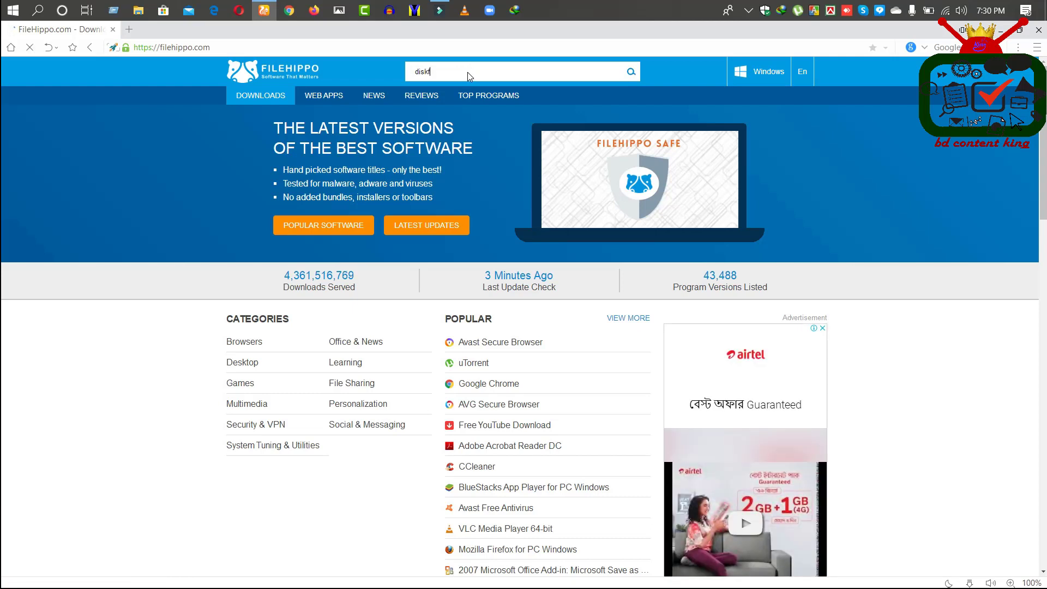
type("ig")
key("BackSpace")
key("BackSpace")
key("BackSpace")
type("di")
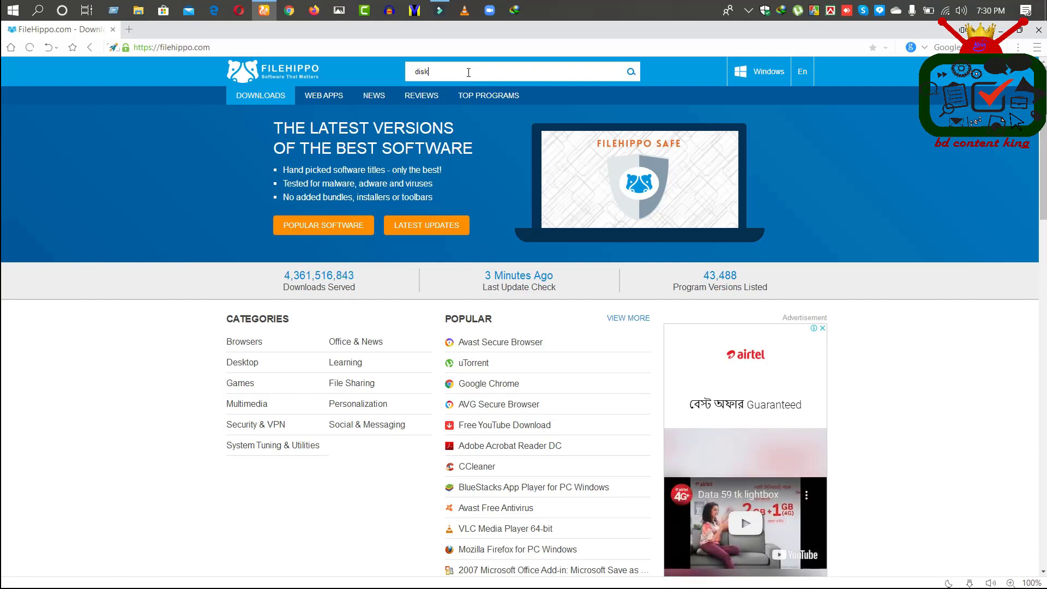
type("gg")
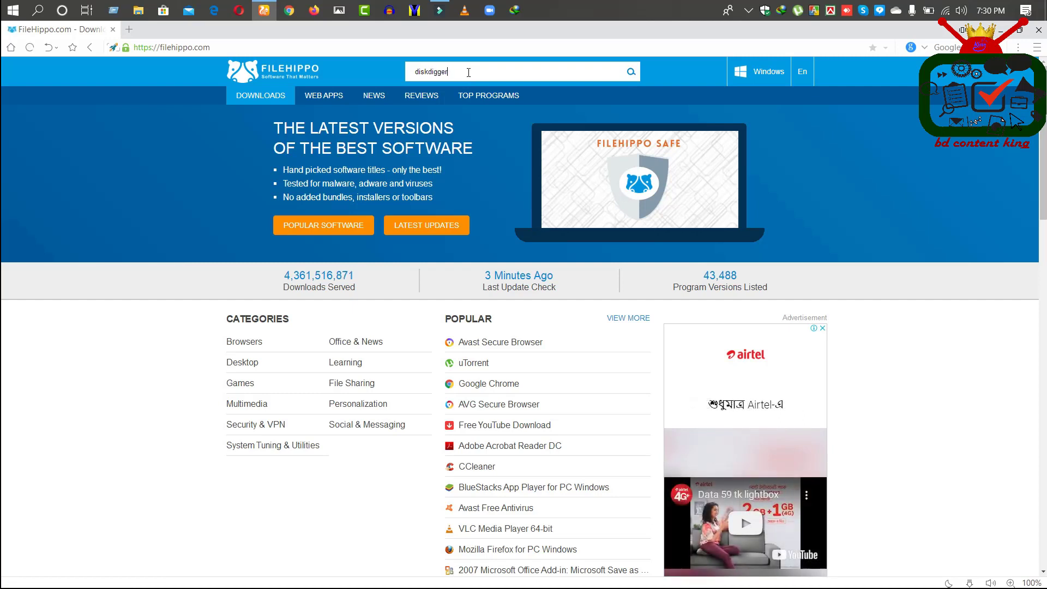
type("er")
key("Return")
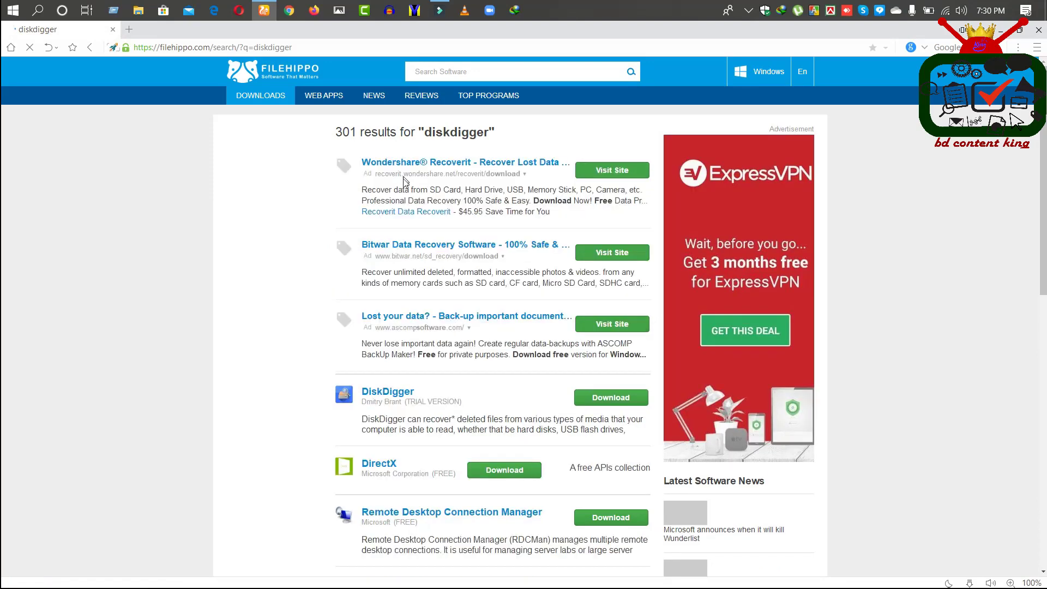
- Download the latest version of DiskDigger from its FileHippo page as diskdigger.zip, using a local download to the desktop
left_click(620, 400)
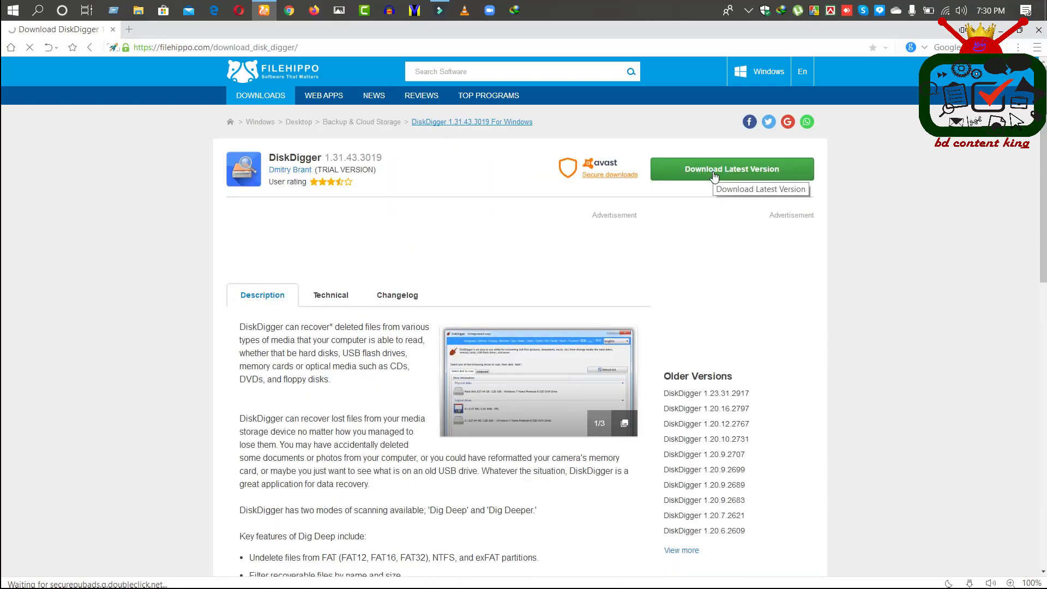
left_click(713, 172)
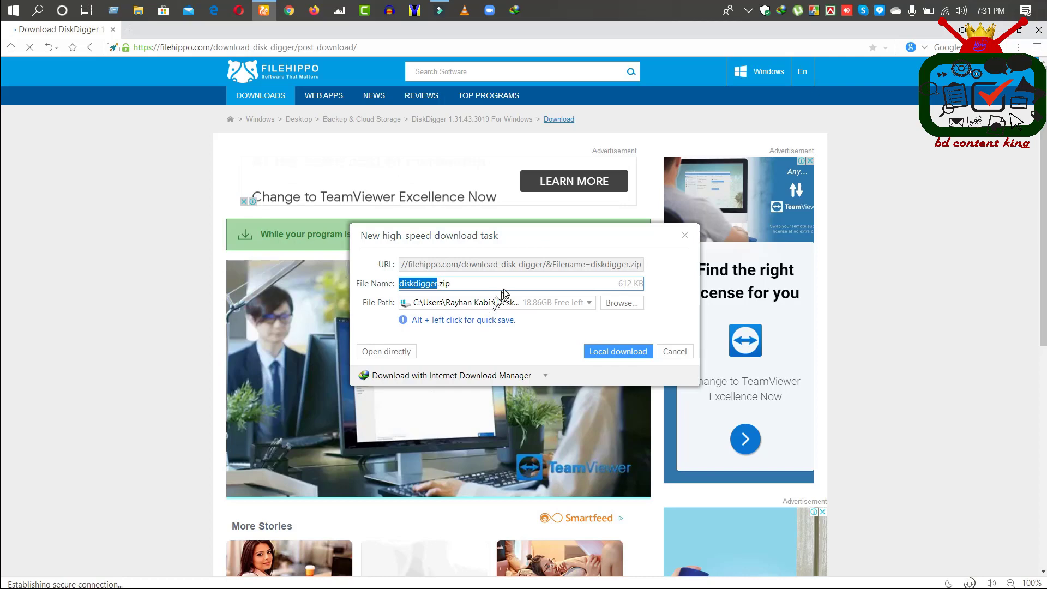
left_click_drag(601, 235, 514, 302)
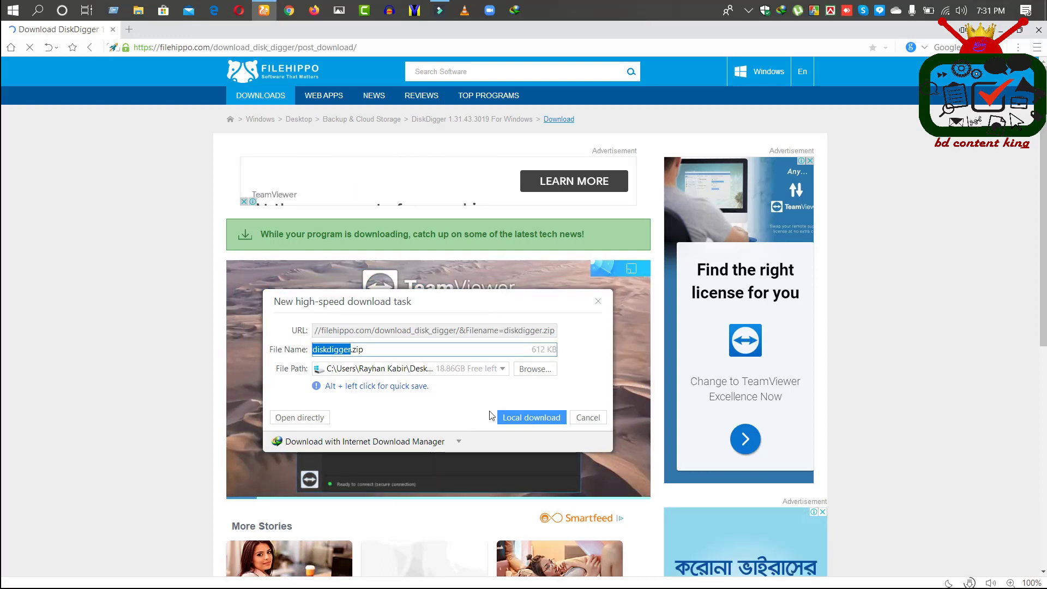
left_click(513, 417)
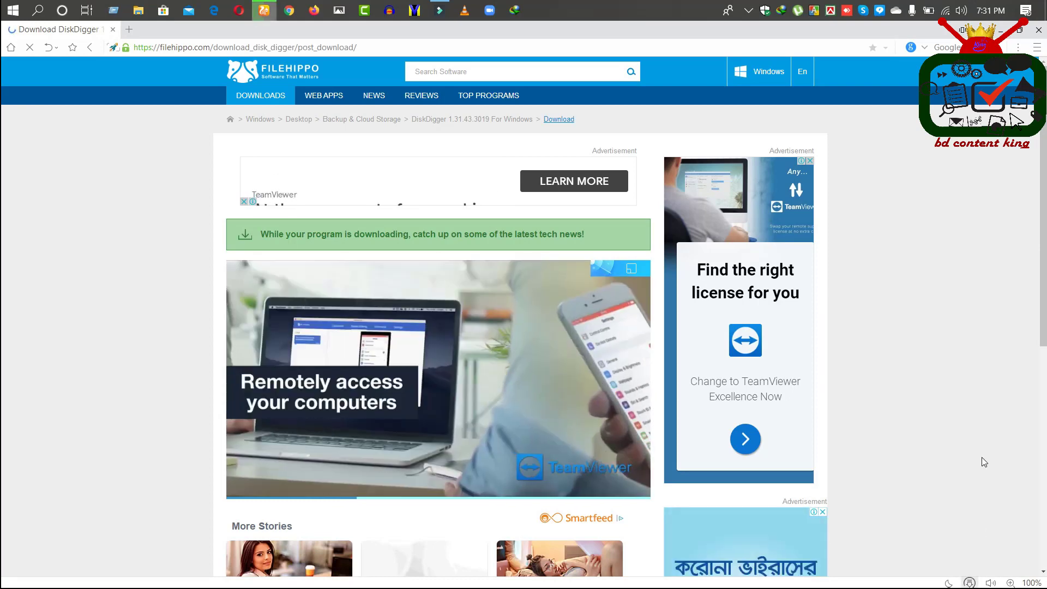
left_click(969, 582)
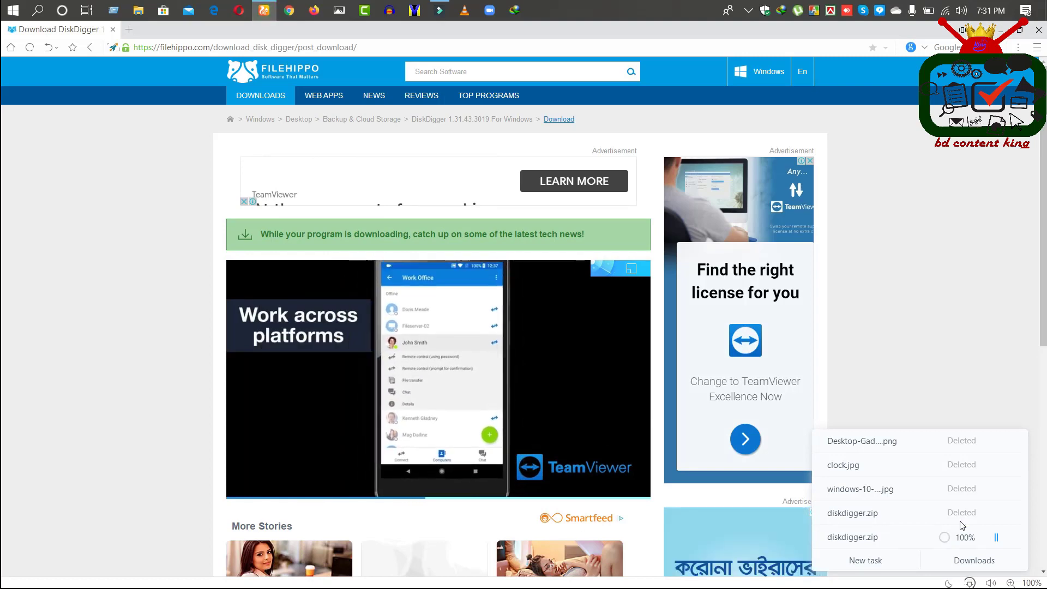
left_click(1001, 388)
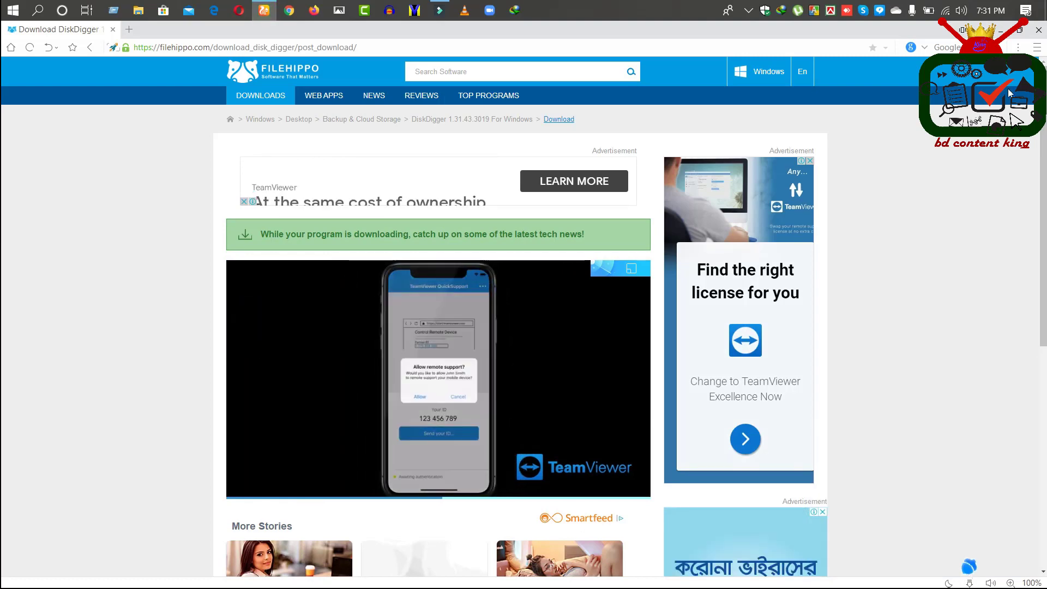
- Open the diskdigger archive on the desktop and run the DiskDigger application inside it
key("super+d")
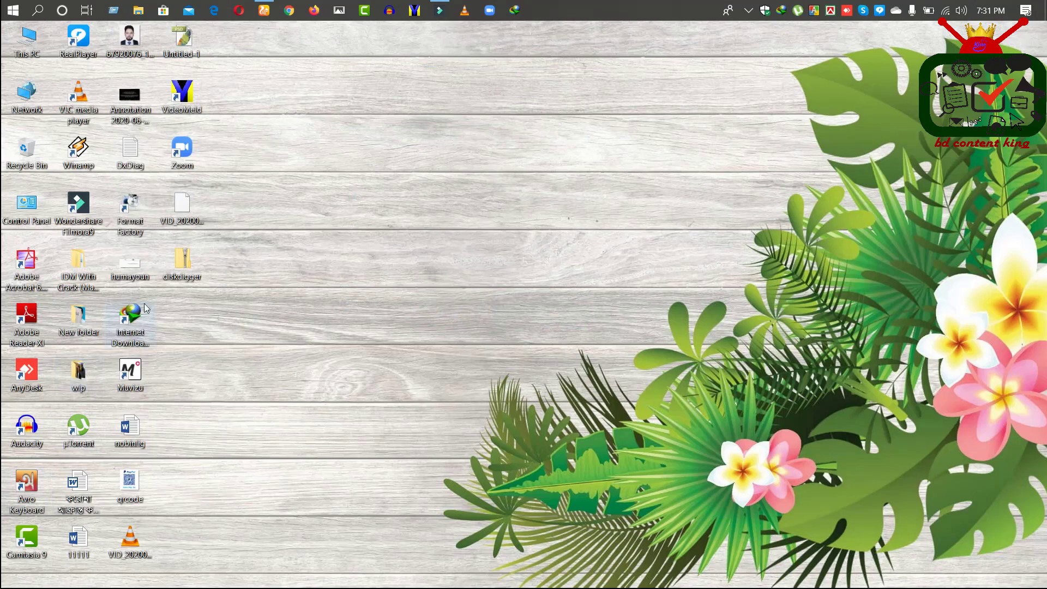
double_click(185, 266)
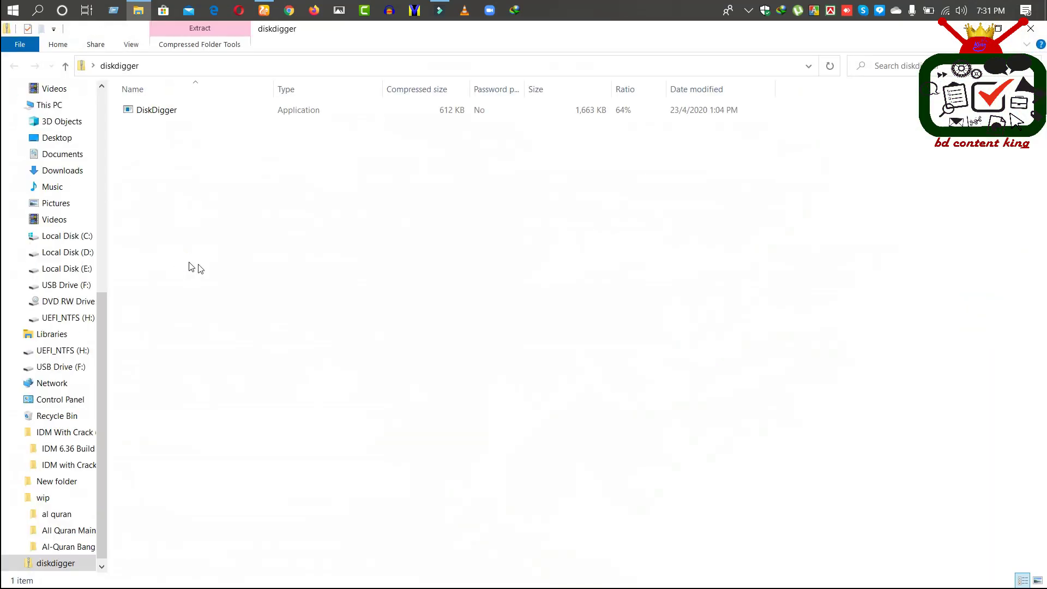
left_click(164, 110)
right_click(168, 114)
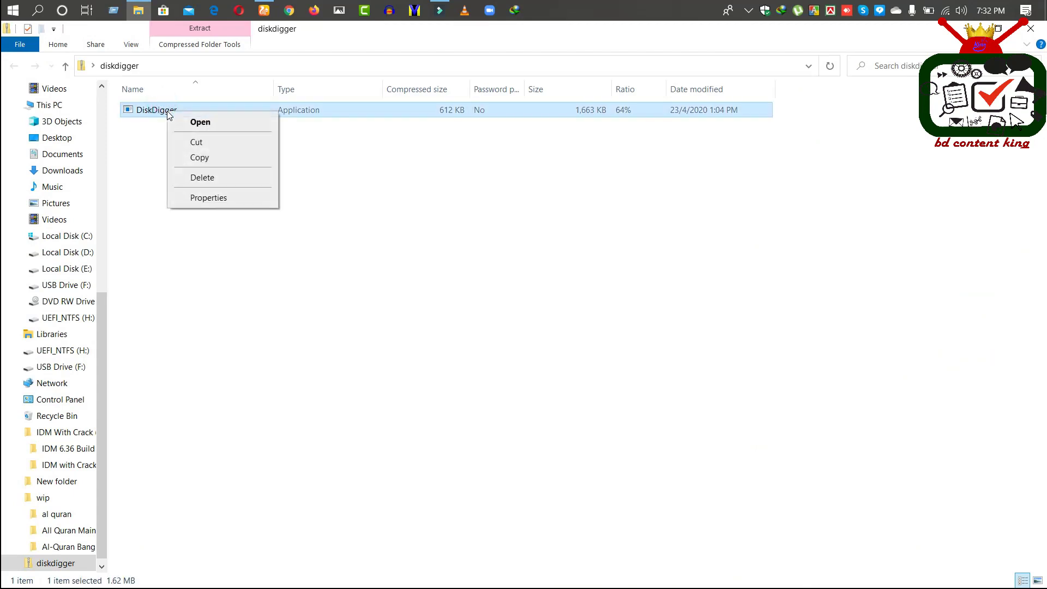
left_click(206, 123)
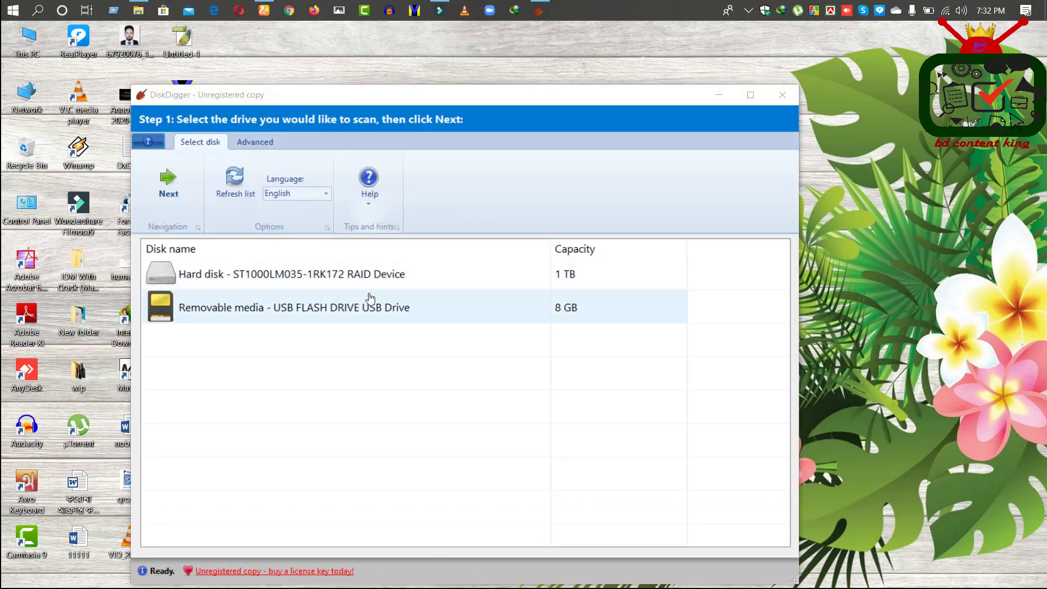
- Choose the removable USB flash drive as the disk to scan and continue to the scan type selection
left_click(335, 309)
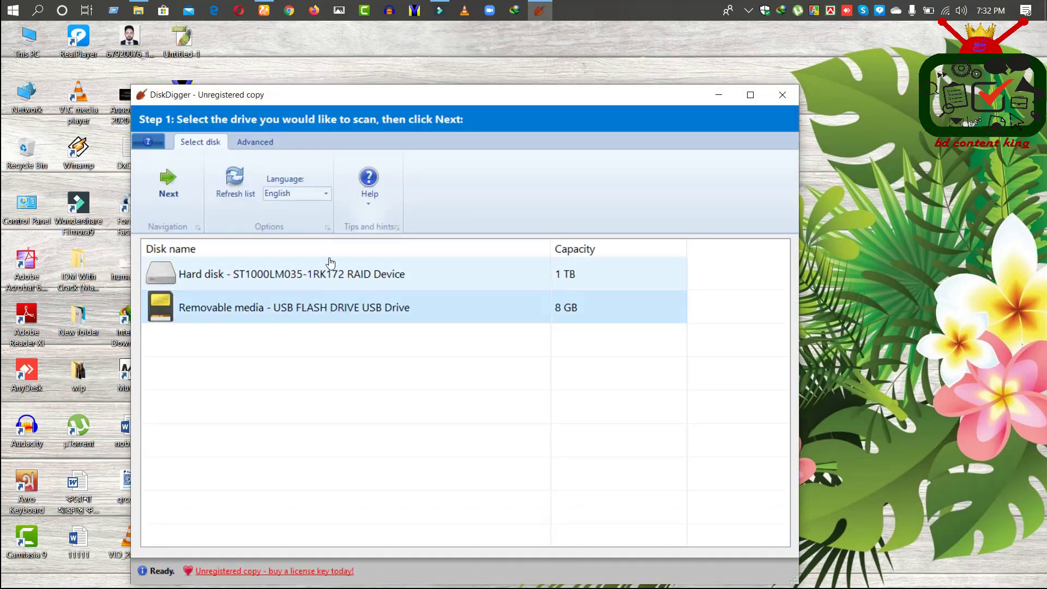
left_click(212, 281)
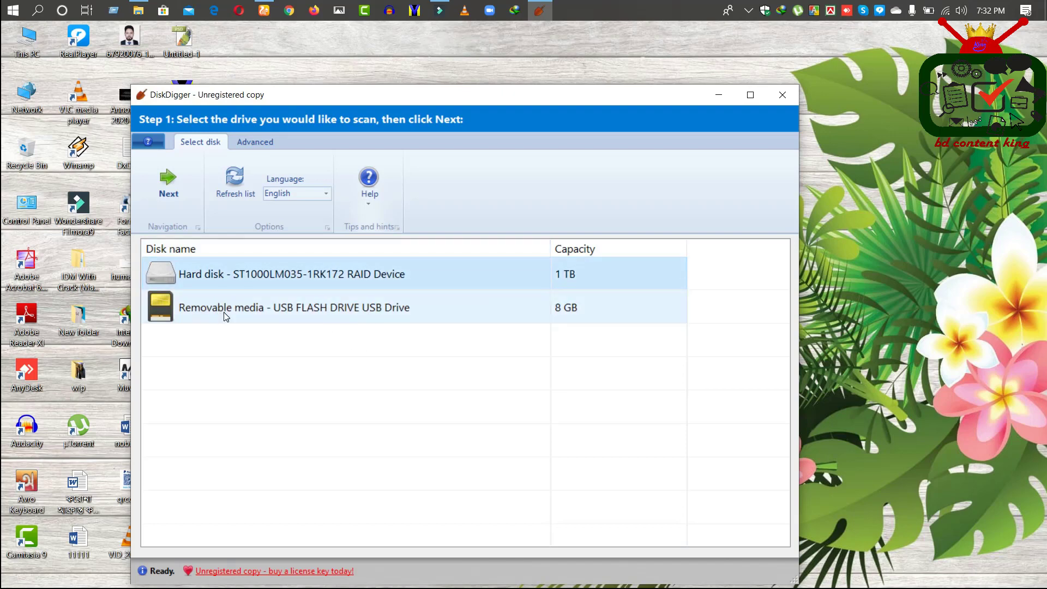
left_click(221, 301)
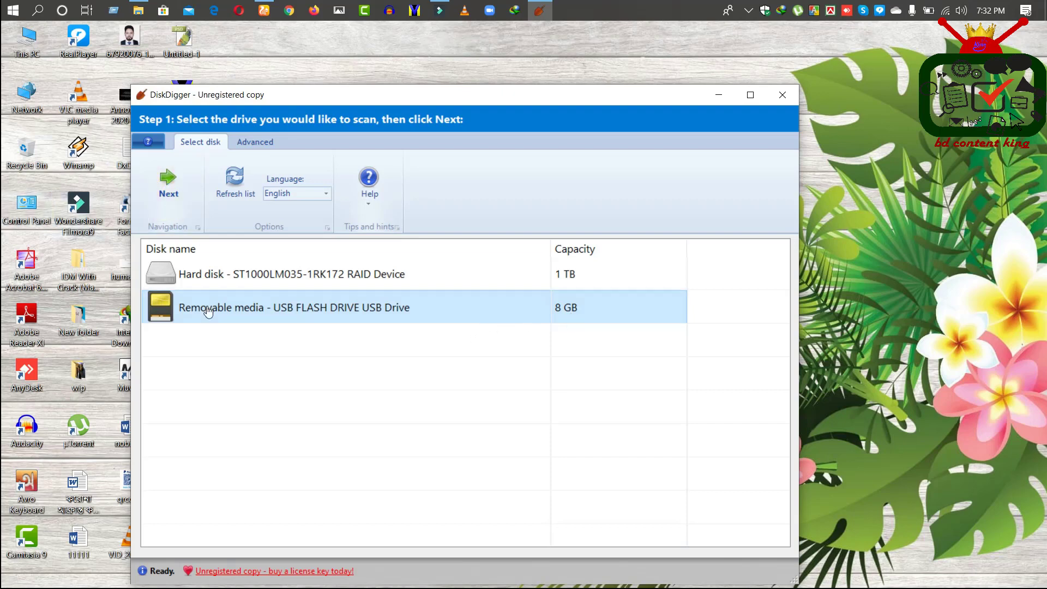
left_click(169, 183)
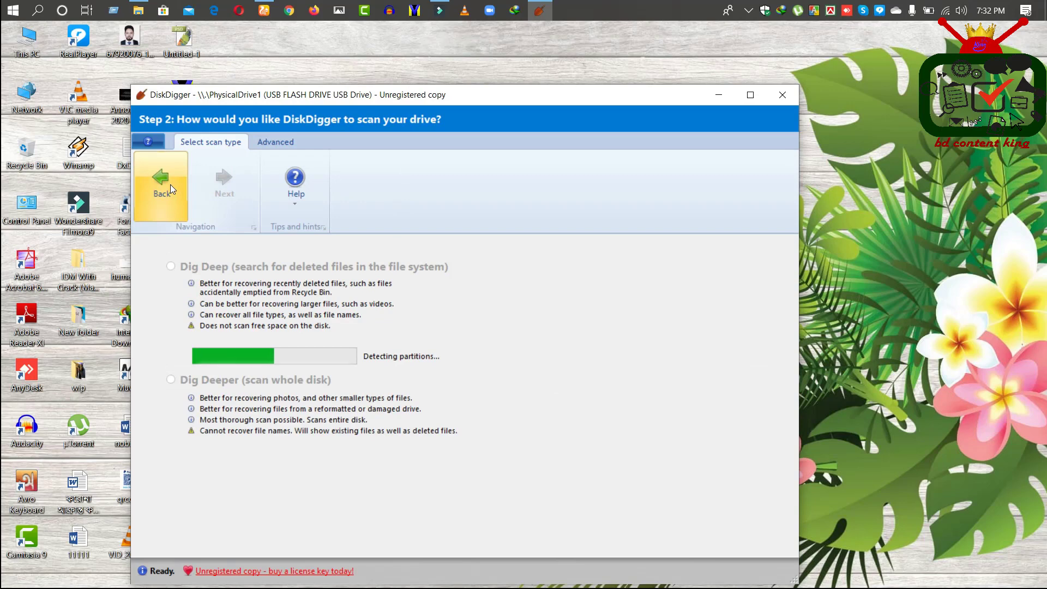
- Run a Dig Deep scan for deleted files in the USB drive's file system and dismiss the completion message
left_click(176, 269)
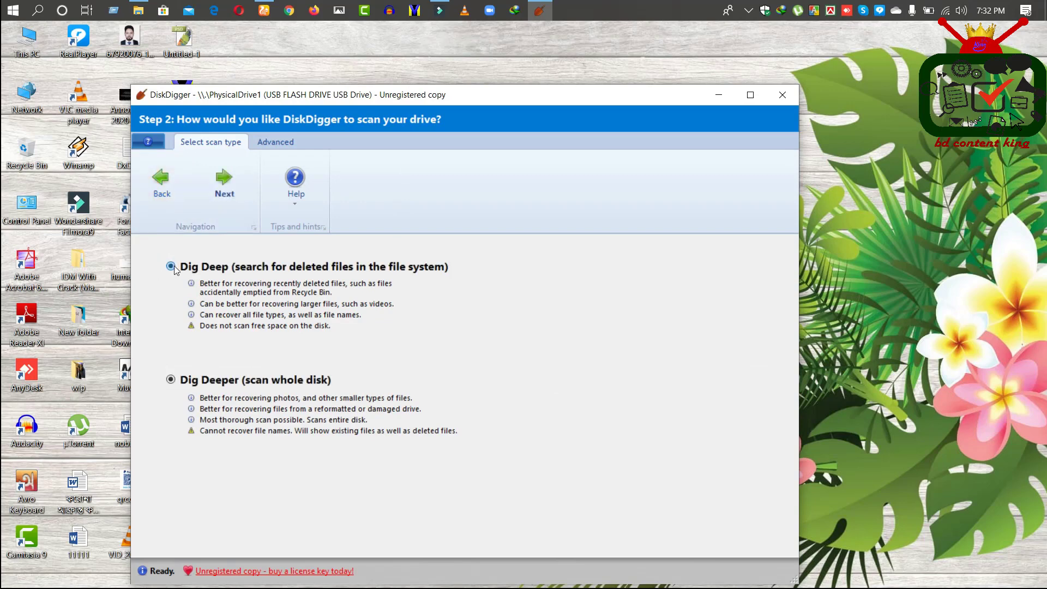
left_click(221, 194)
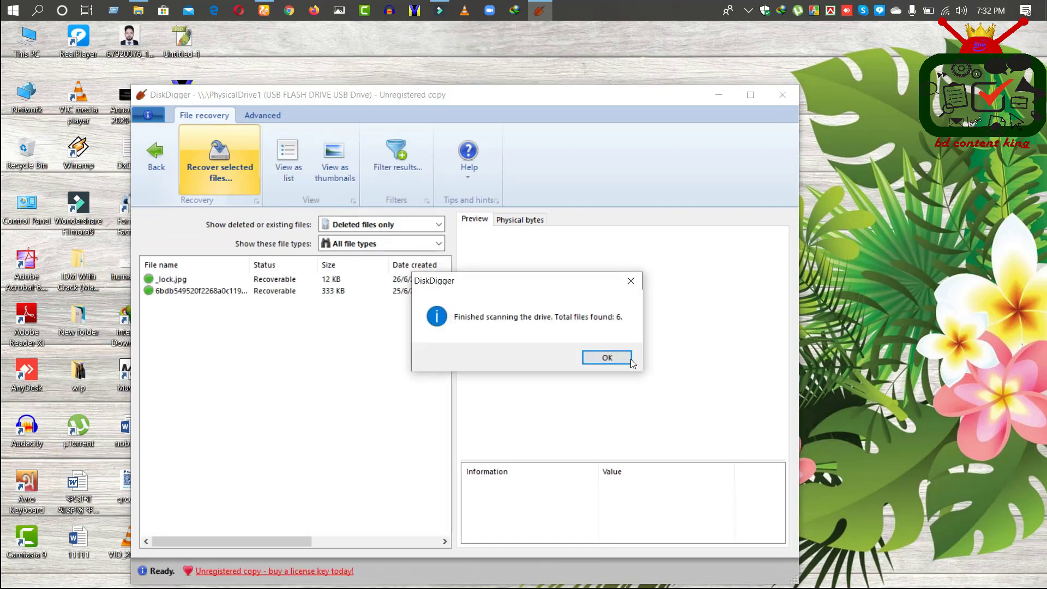
left_click(606, 358)
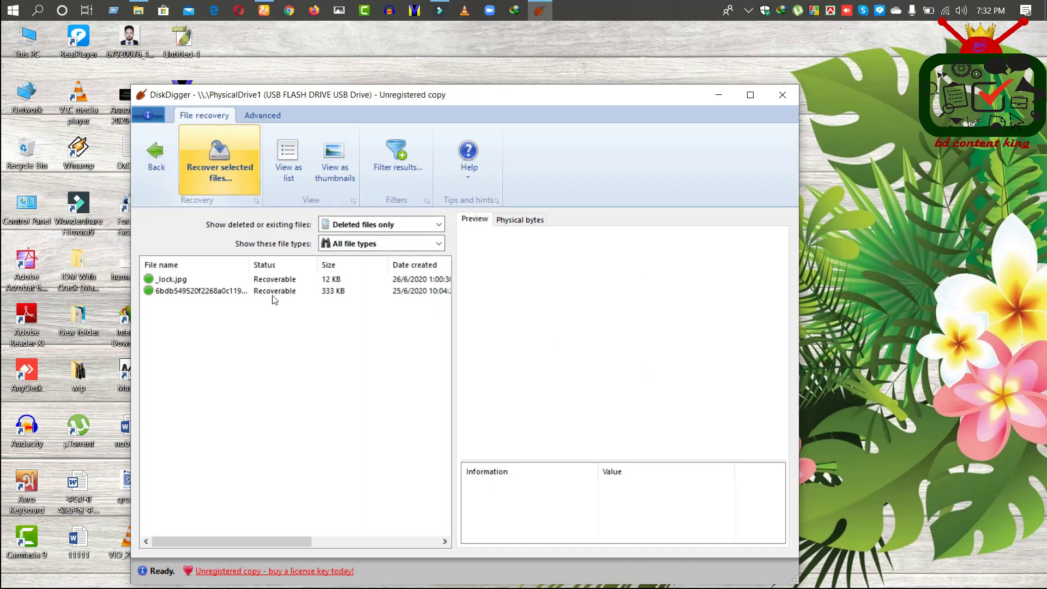
- Preview the two recoverable image files, _lock.jpg and the one whose name starts with 6bdb549520f2268a0c119
left_click(175, 281)
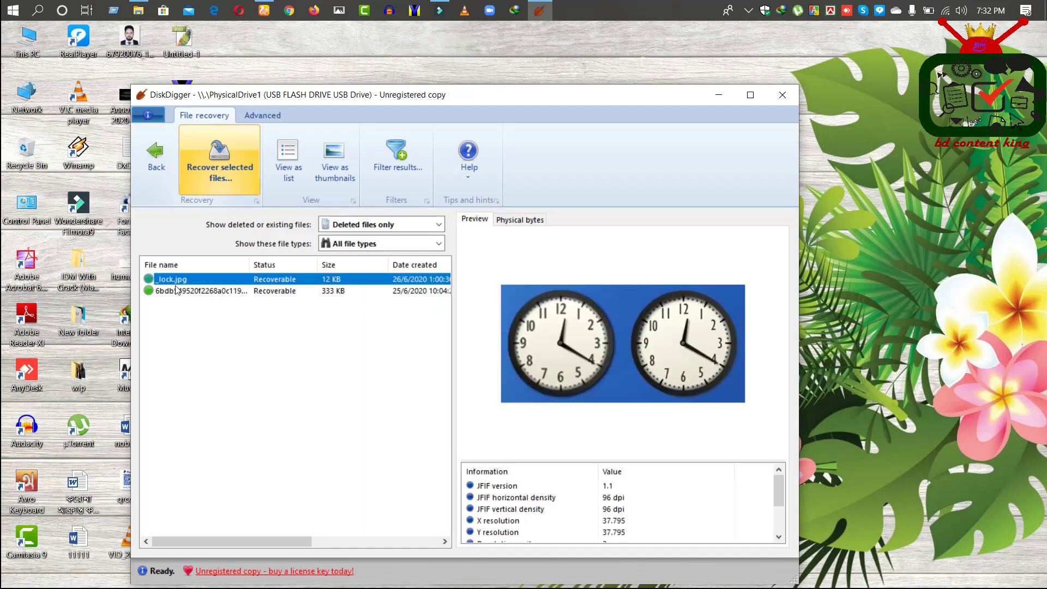
left_click(182, 294)
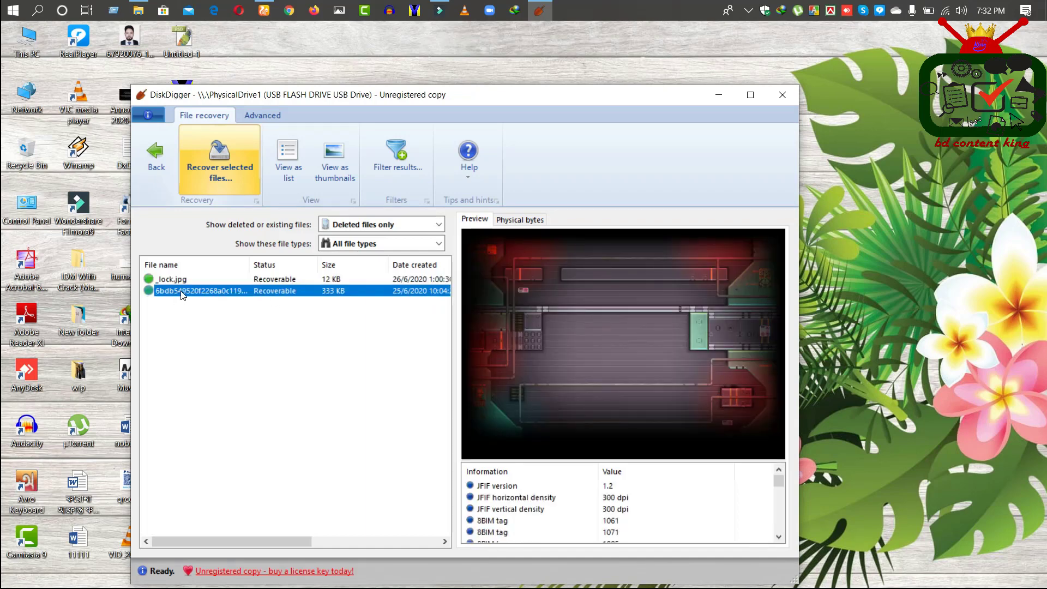
left_click(184, 281)
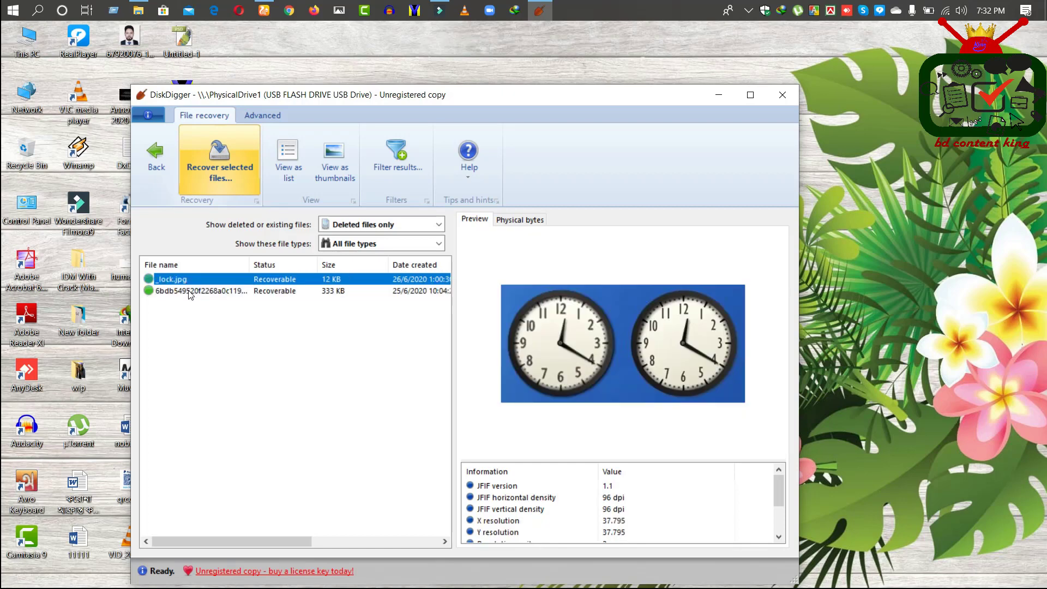
left_click(190, 293)
left_click(187, 280)
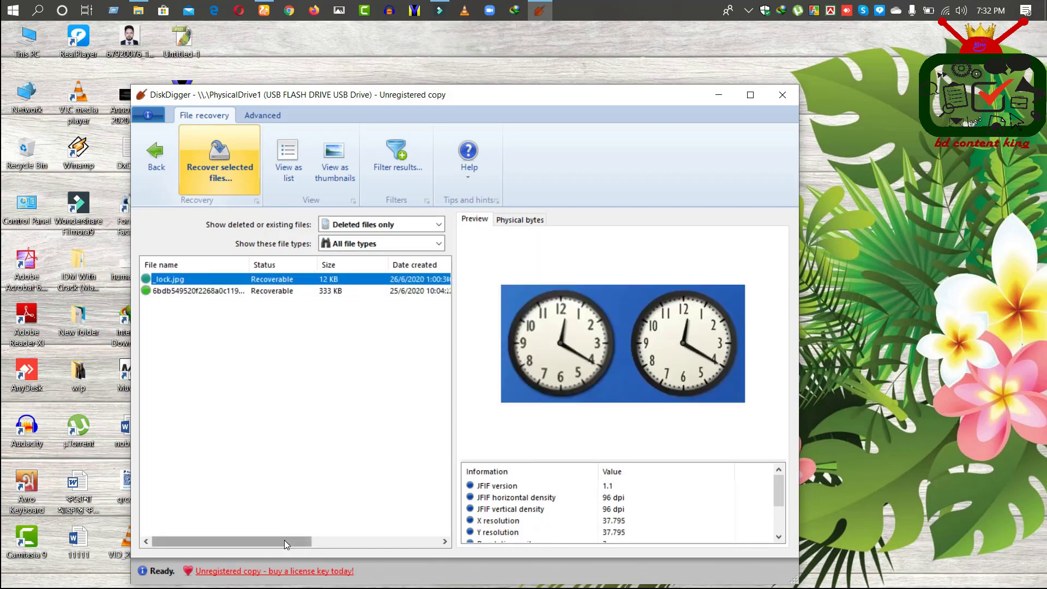
- Review the date and folder location columns of the deleted files and the image information for _lock.jpg
left_click_drag(284, 541, 442, 526)
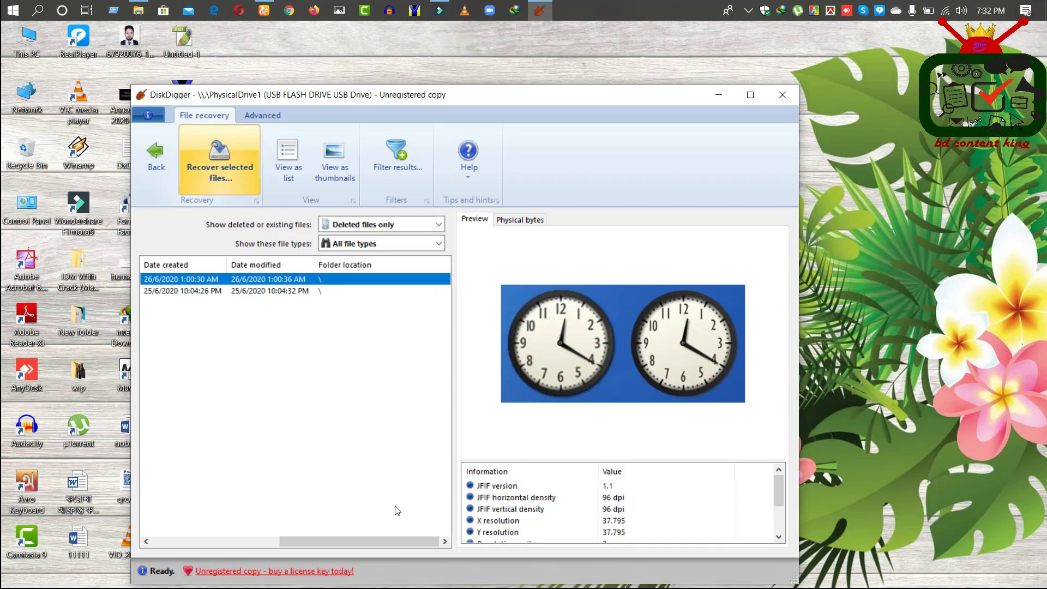
left_click_drag(393, 538, 237, 535)
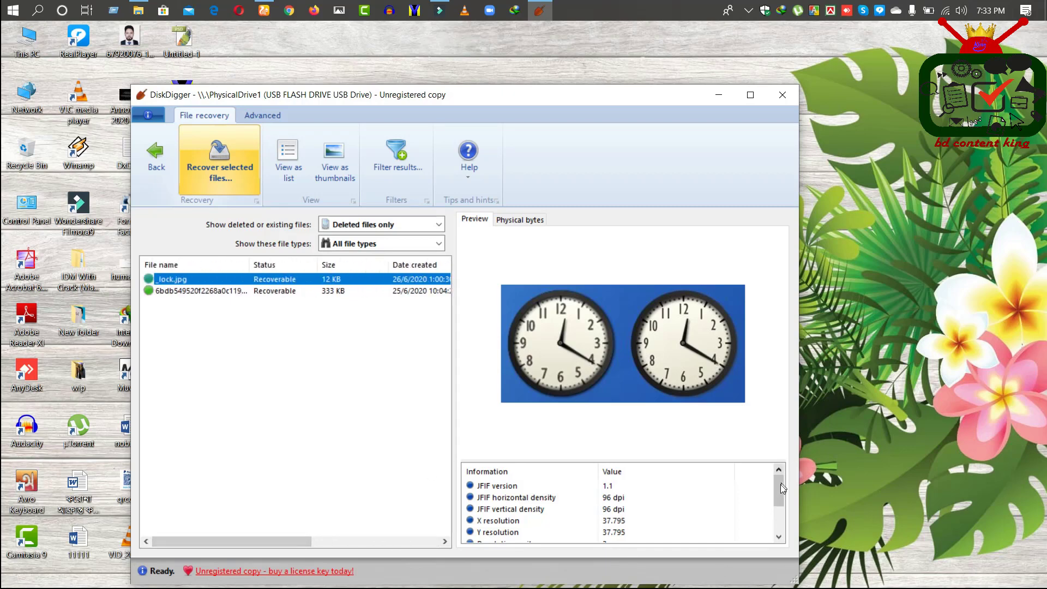
mouse_move(780, 484)
left_mouse_down()
mouse_move(777, 545)
mouse_move(777, 479)
left_mouse_up()
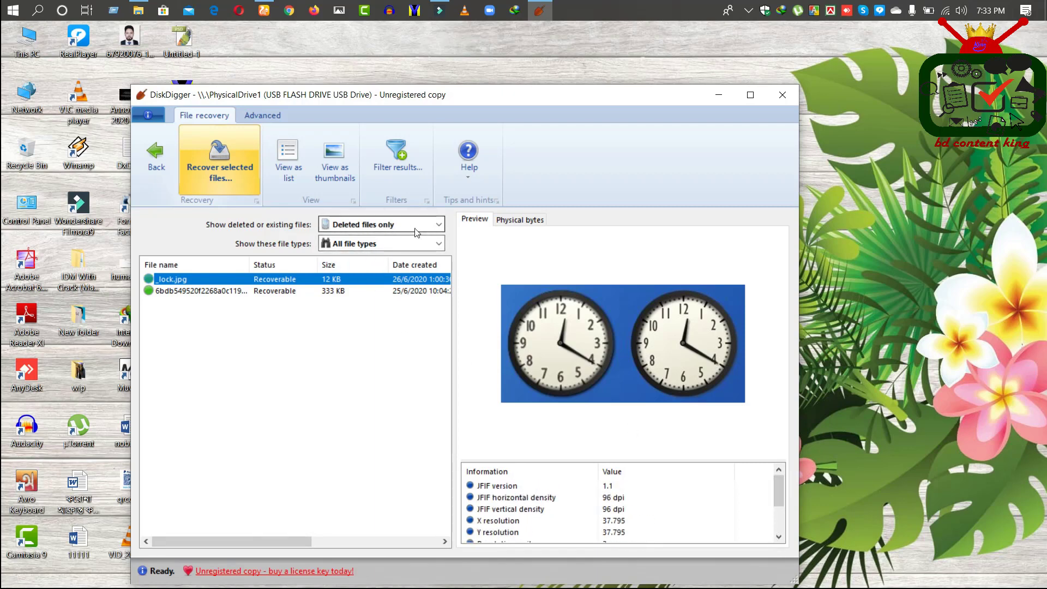
- List deleted and existing files, check the IndexerVolumeGuid and WPSettings.dat entries for previews, and return the list to deleted files only
left_click(438, 225)
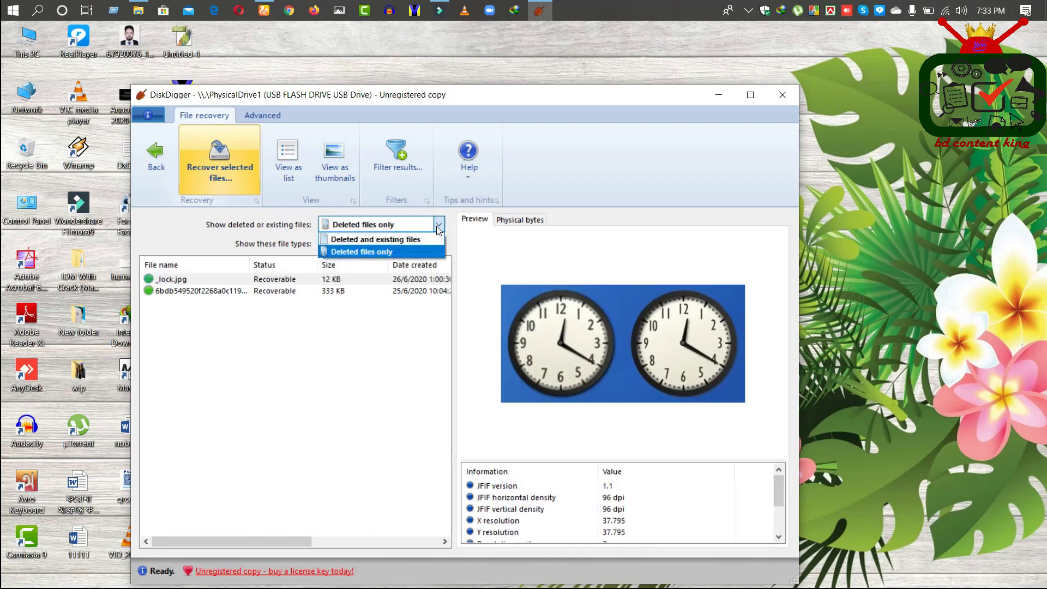
left_click(401, 240)
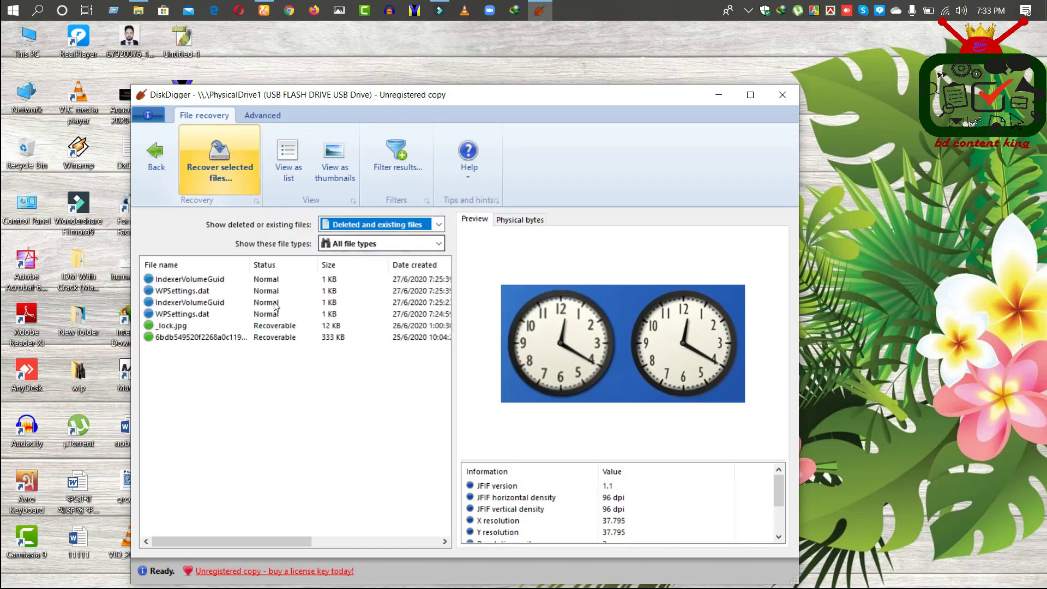
left_click(200, 280)
left_click(204, 293)
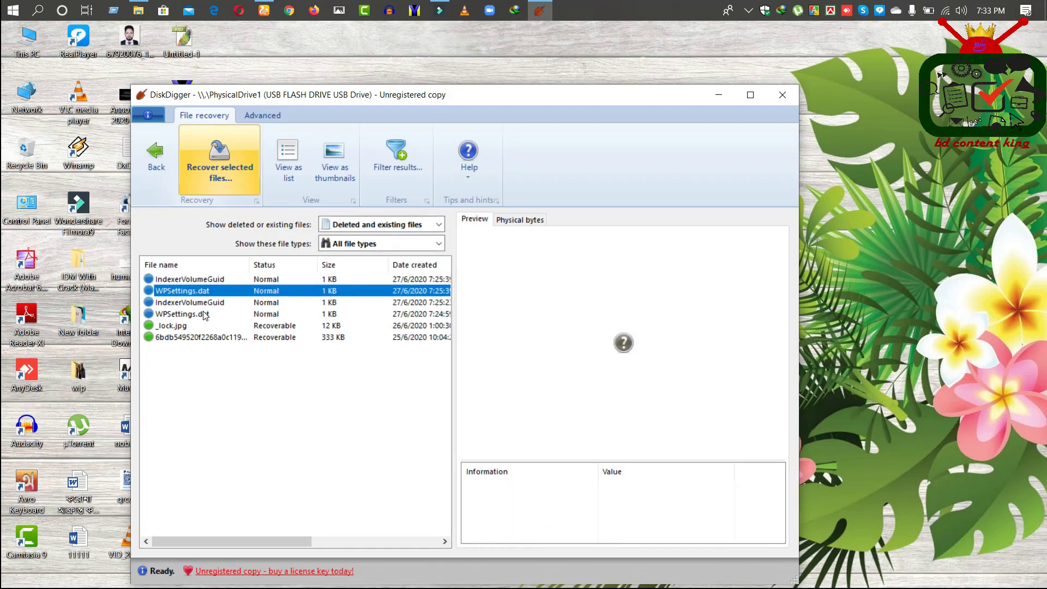
left_click(211, 303)
left_click(202, 315)
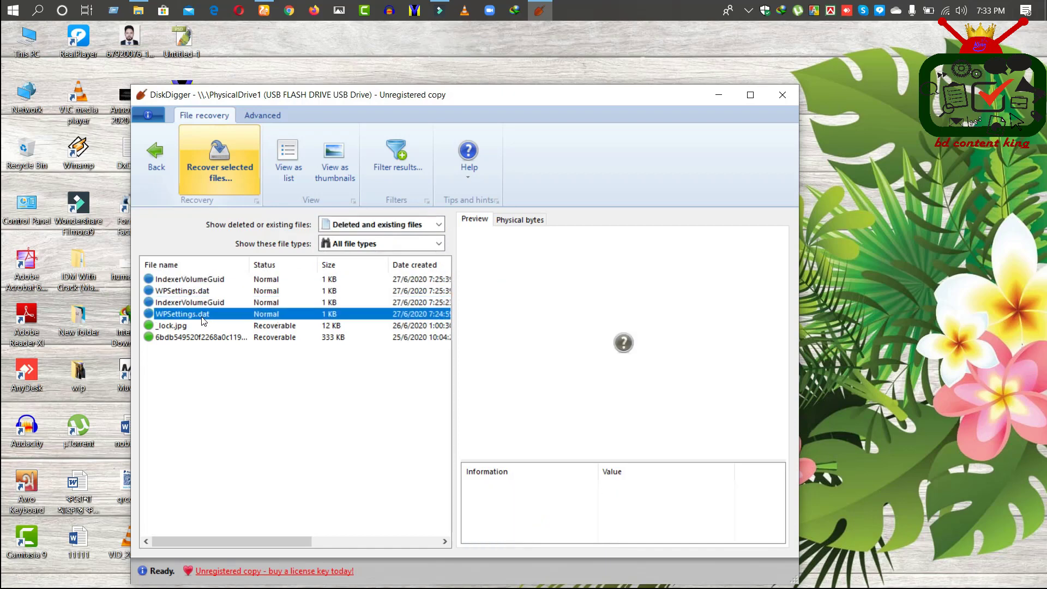
left_click(380, 226)
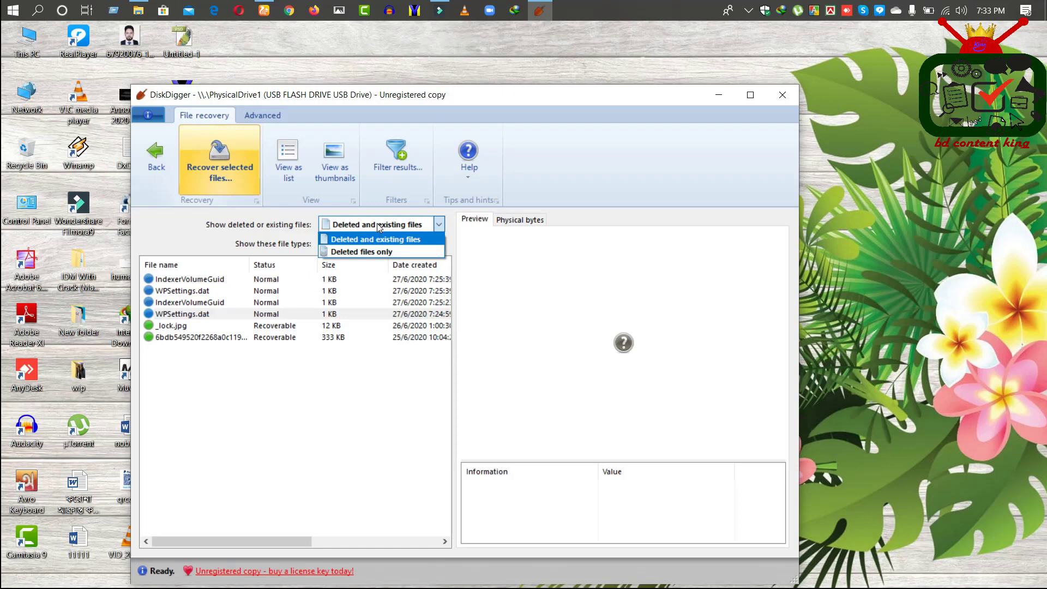
left_click(380, 253)
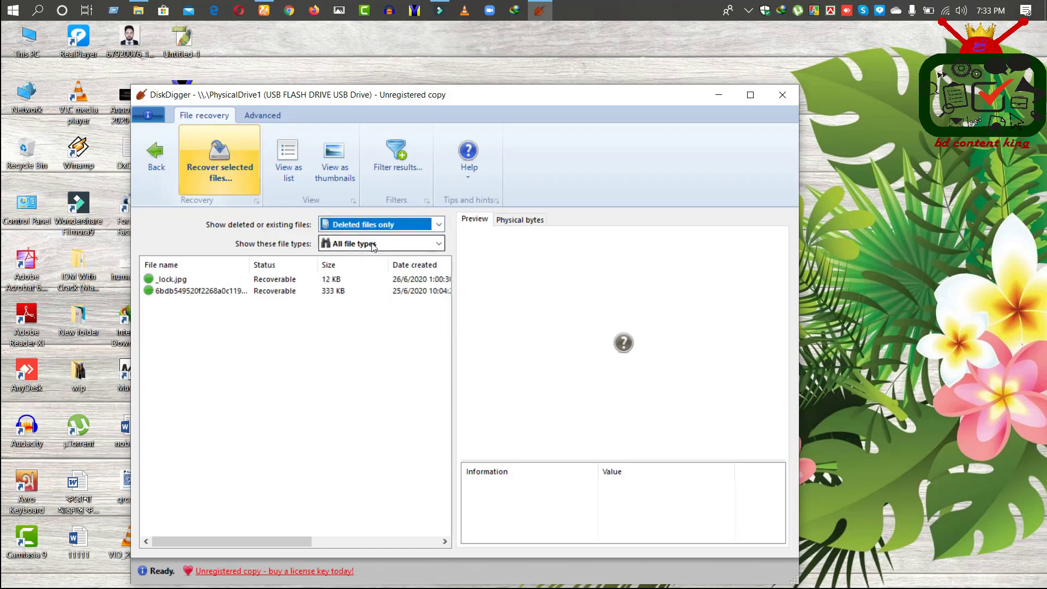
- Check the available file type filters, keep All file types, and preview the two deleted image files
left_click(374, 246)
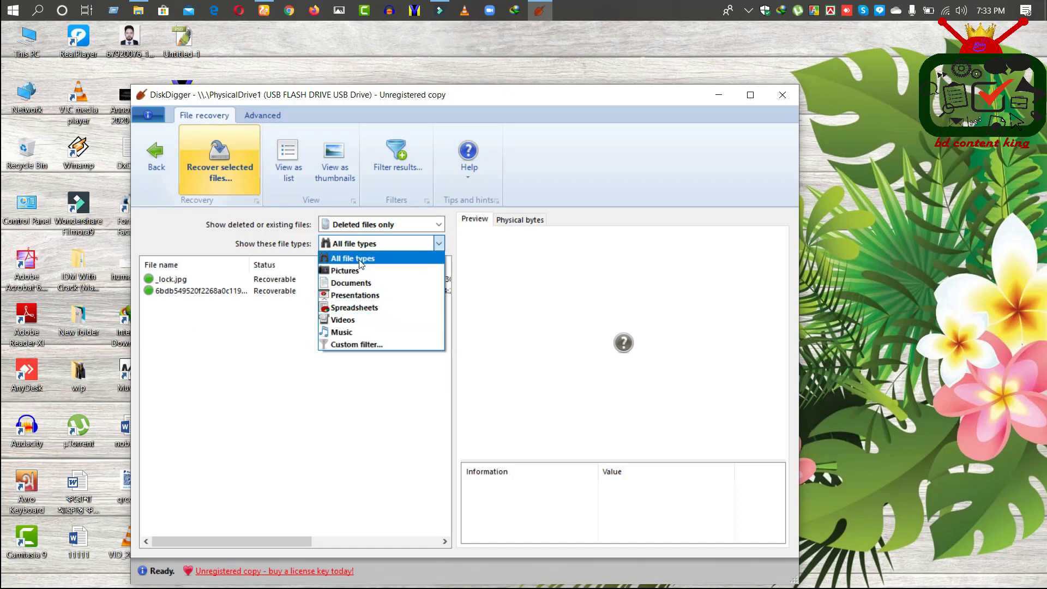
left_click(438, 248)
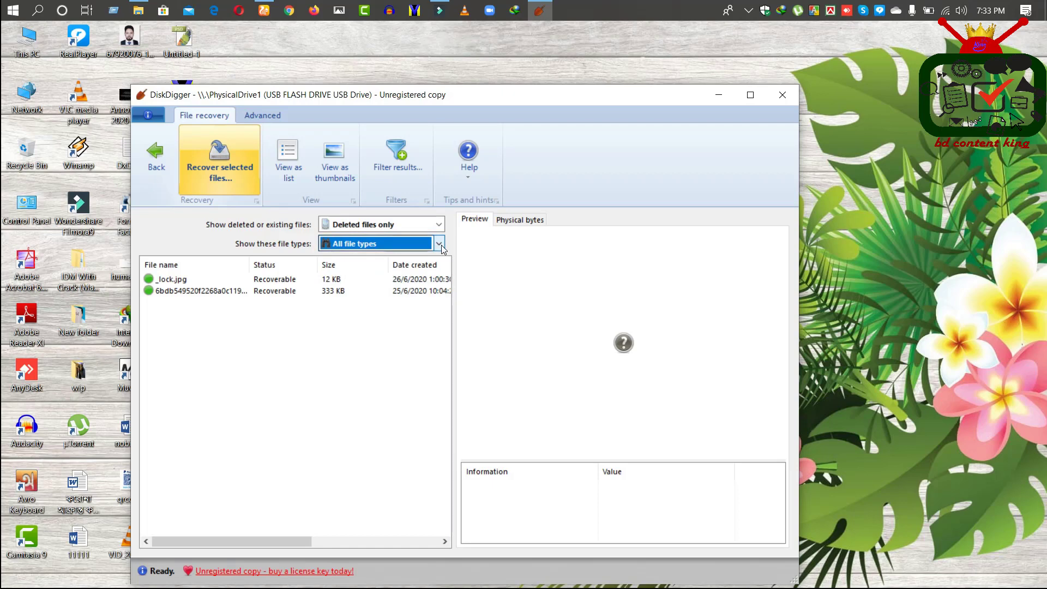
left_click(245, 292)
left_click(180, 284)
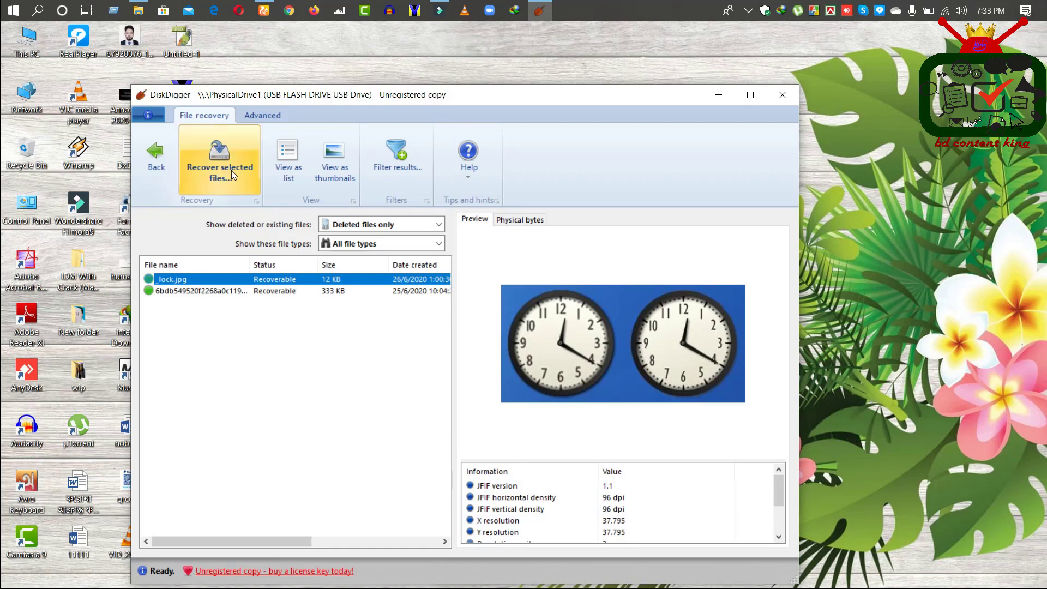
- Recover _lock.jpg into the Recovered folder on the desktop, continuing unregistered, and close the folder window that opens
left_click(207, 291)
left_click(207, 280)
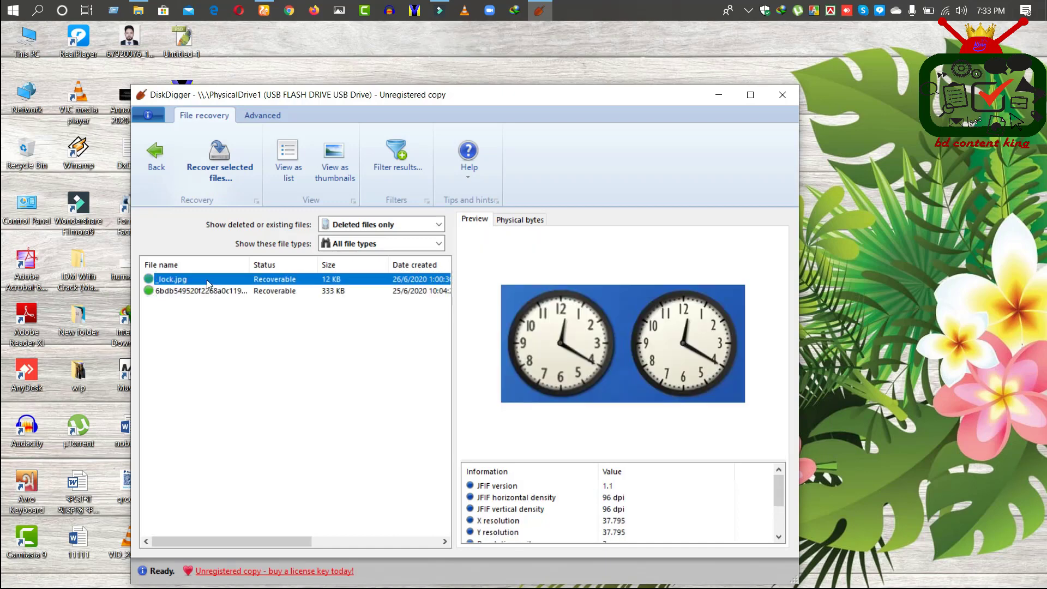
left_click(212, 186)
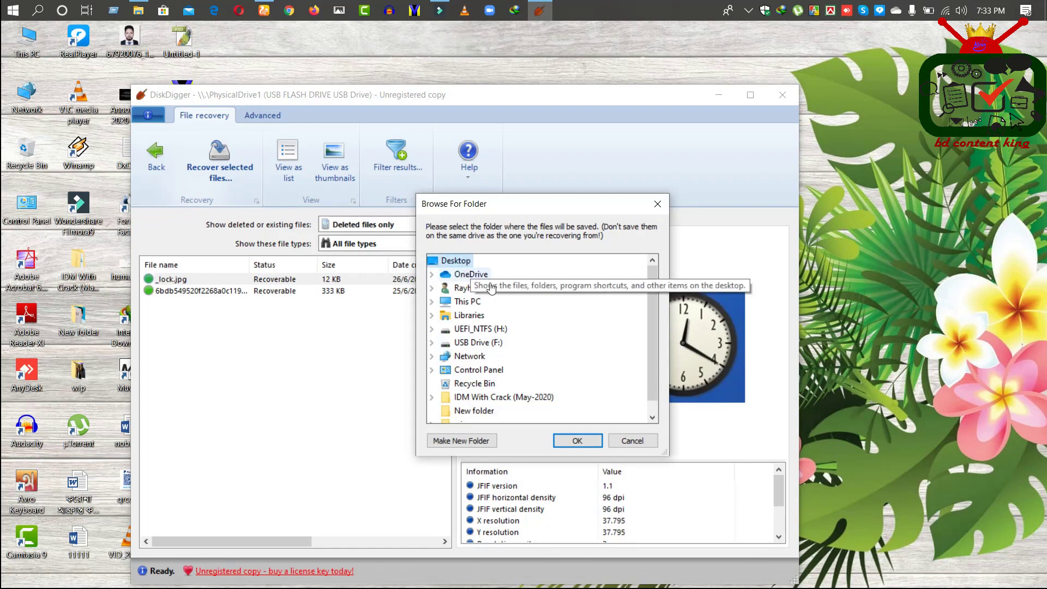
left_click(577, 440)
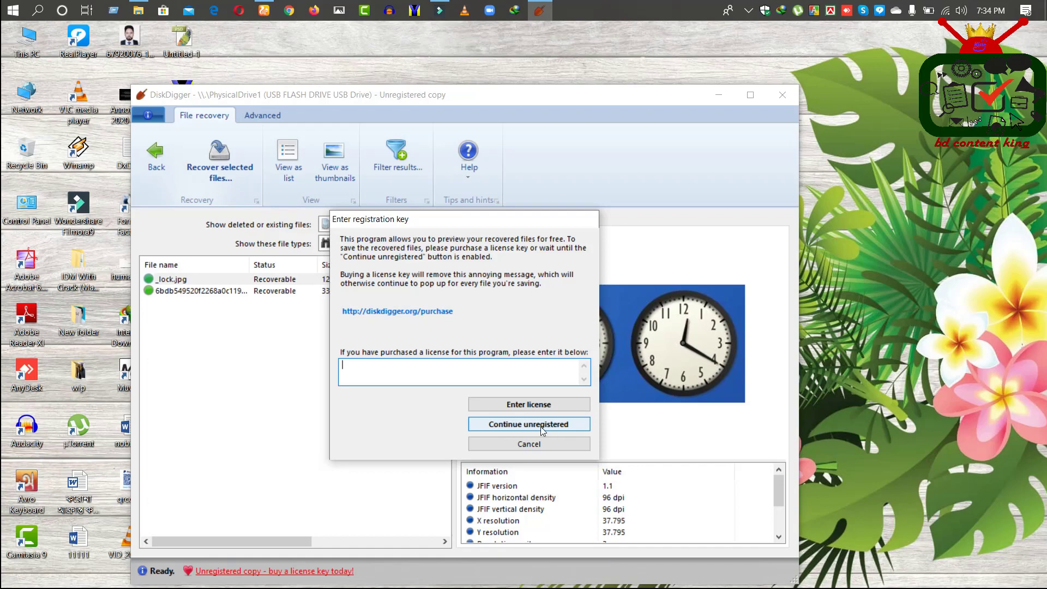
left_click(558, 428)
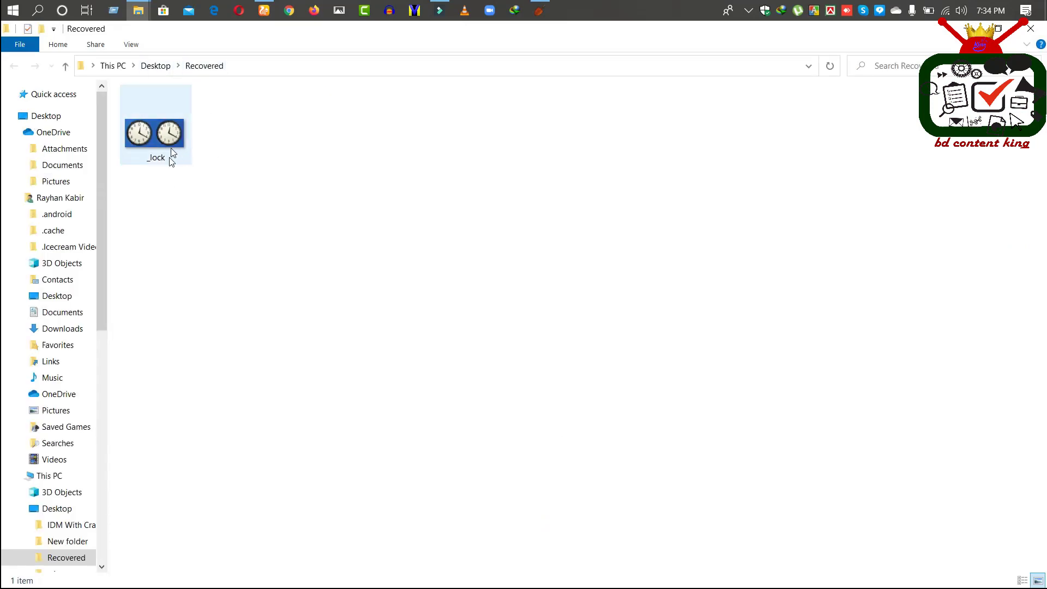
left_click(1031, 28)
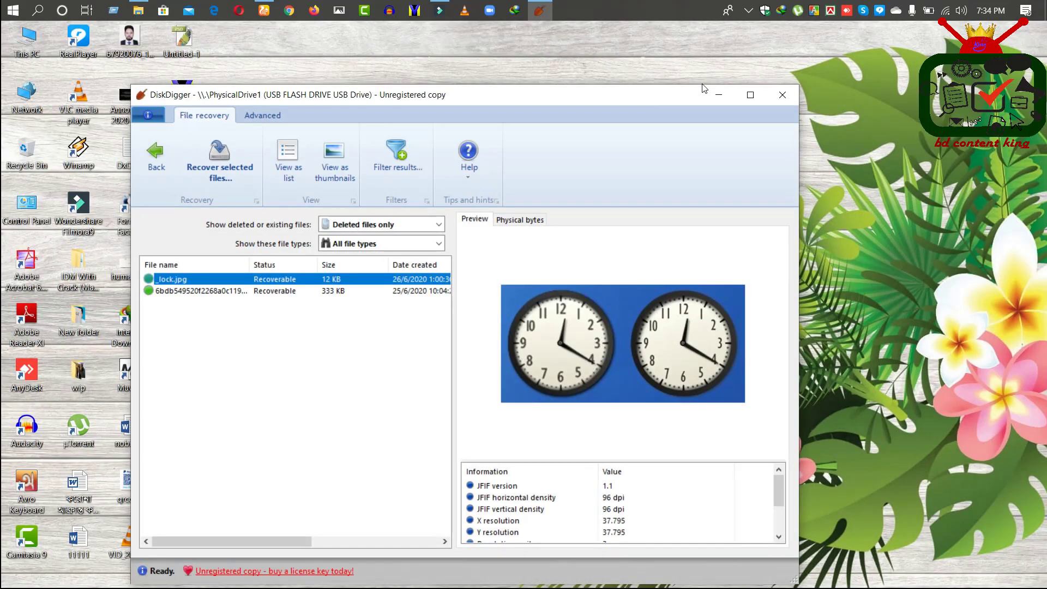
- Open the Recovered folder from the desktop to check the recovered _lock image, and close the folder
key("alt+F4")
double_click(183, 322)
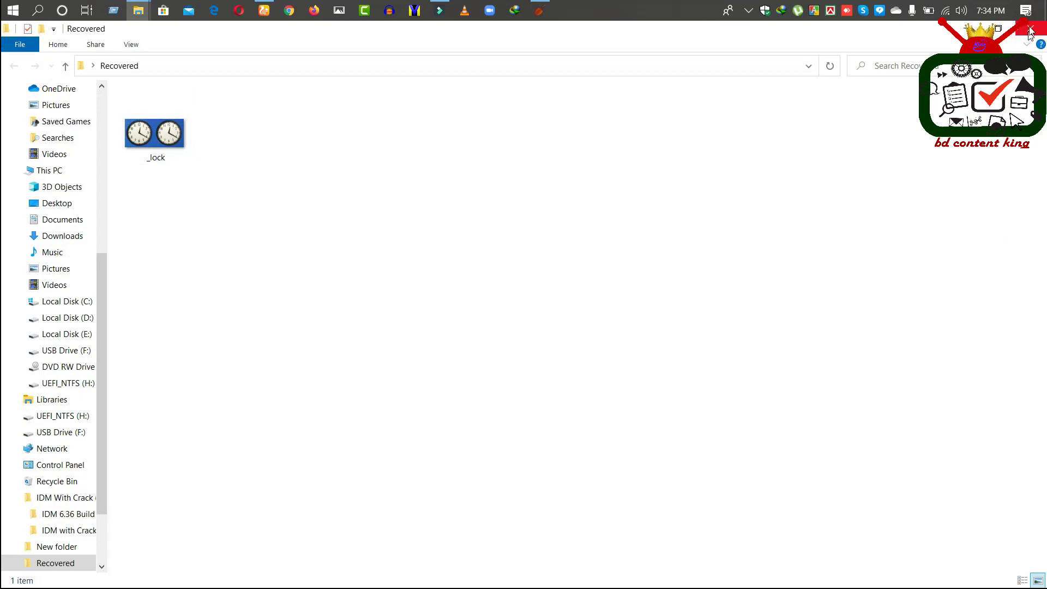
key("alt+F4")
- Inspect the contents of USB Drive (F:) through This PC and close the window
double_click(44, 47)
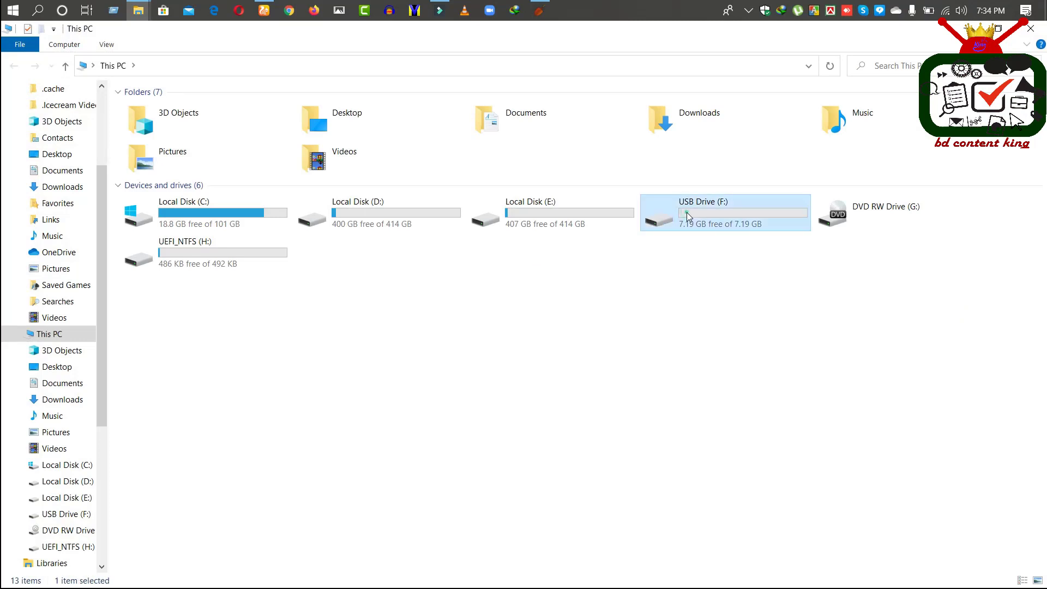
double_click(688, 215)
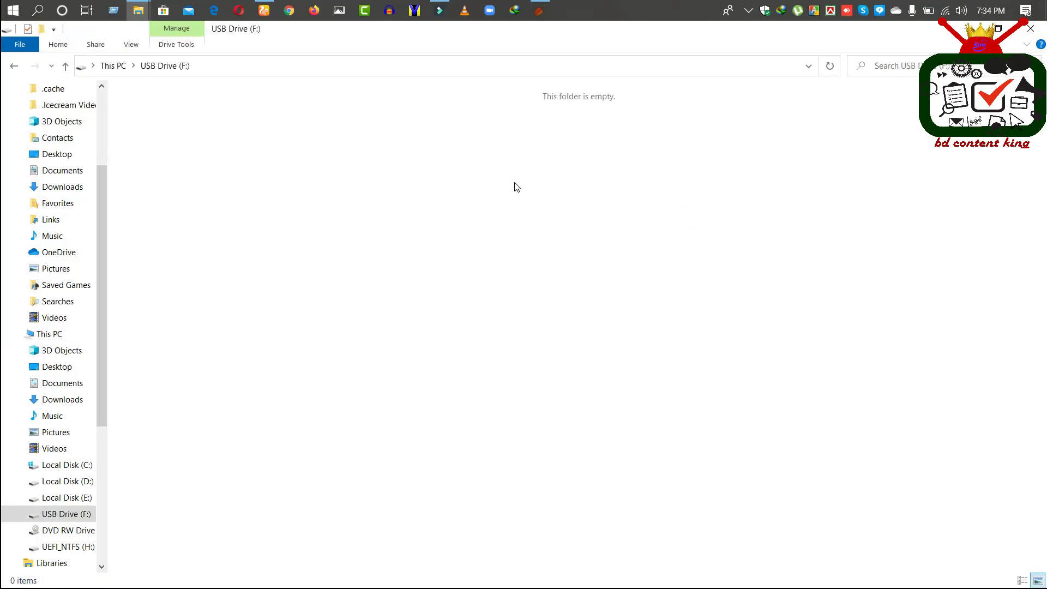
left_click(65, 65)
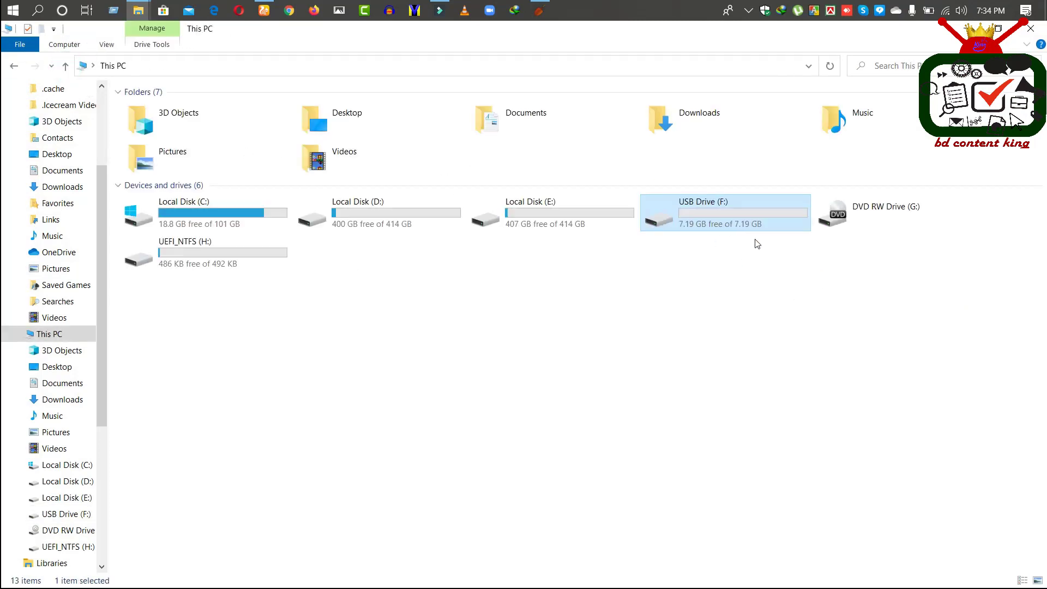
left_click(1030, 28)
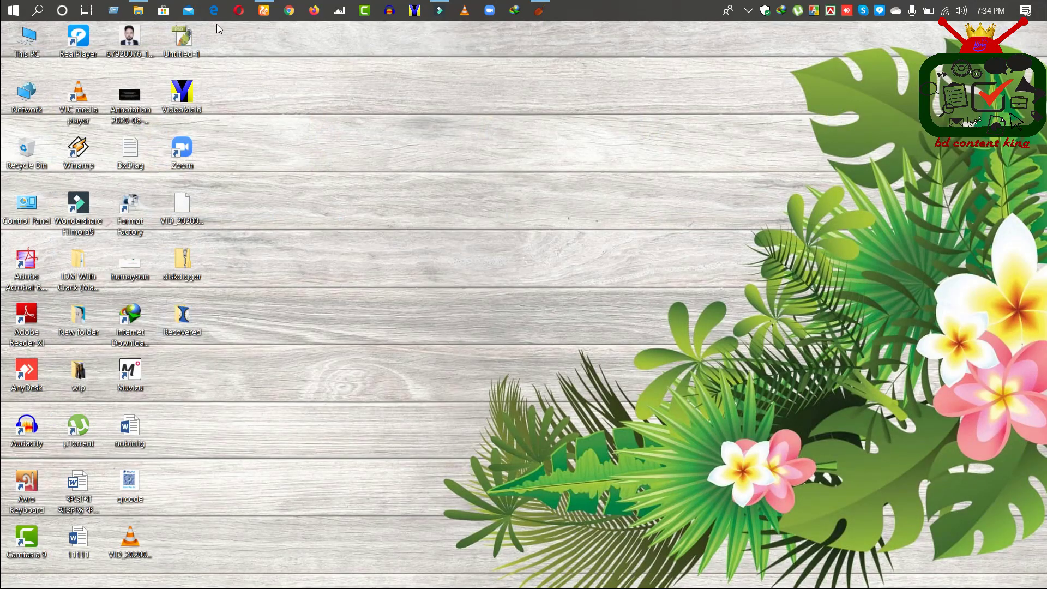
- Look at the FileHippo DiskDigger download page in the browser and return to the DiskDigger window
left_click(271, 16)
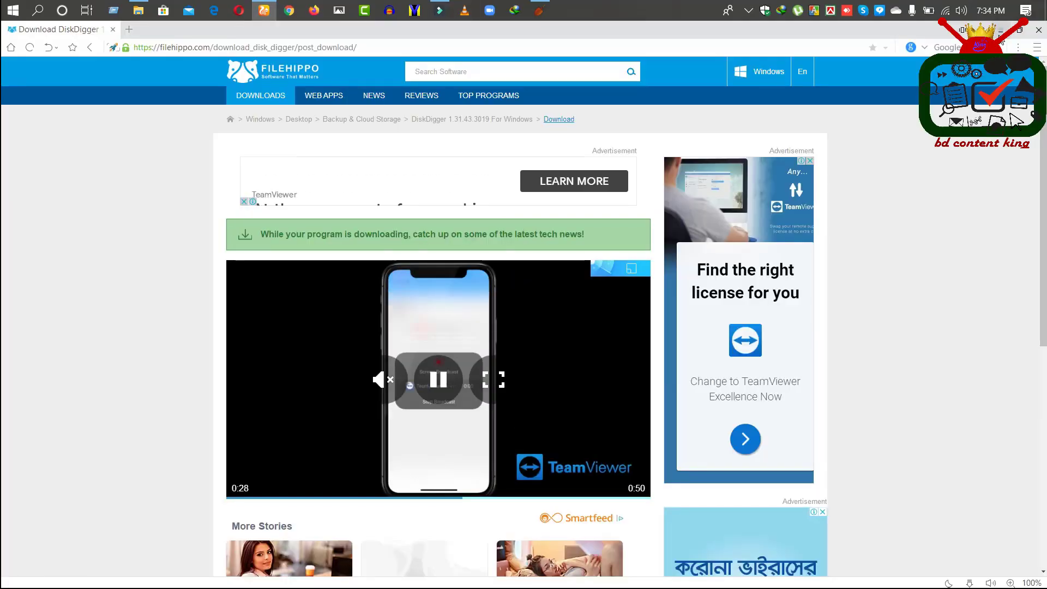
left_click(264, 11)
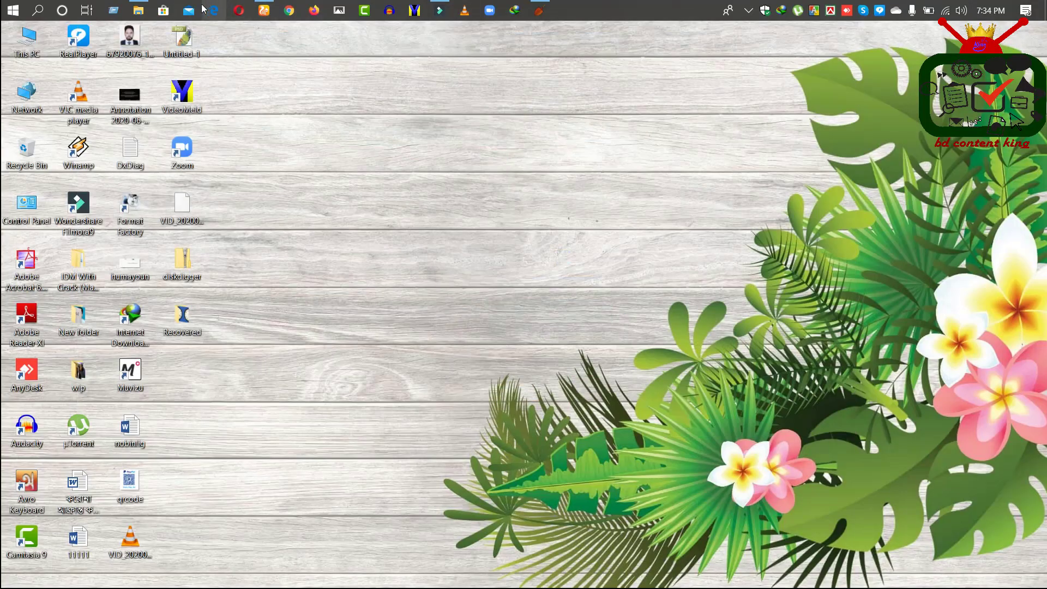
left_click(539, 11)
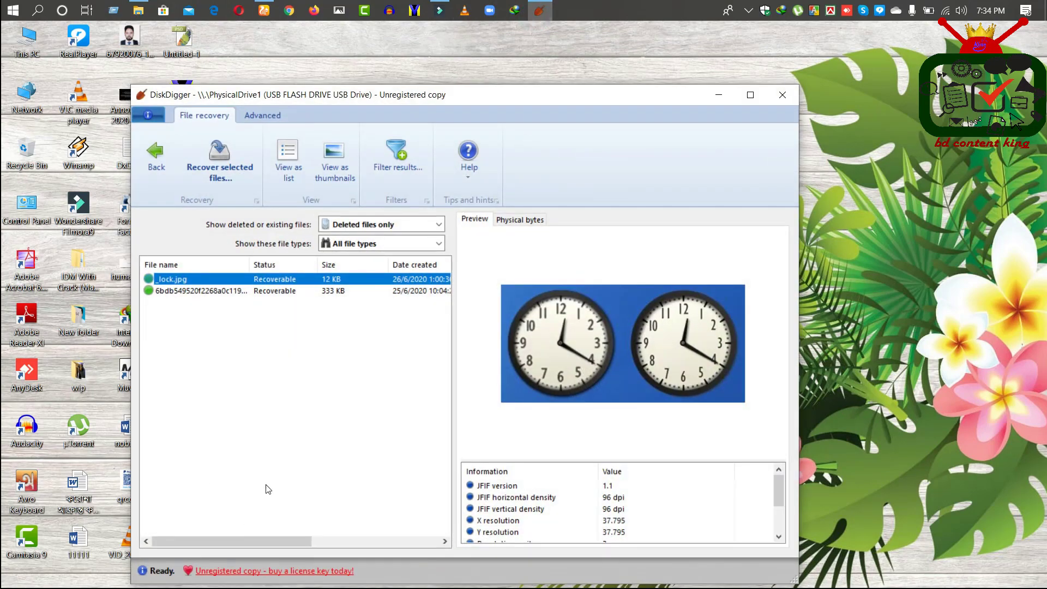